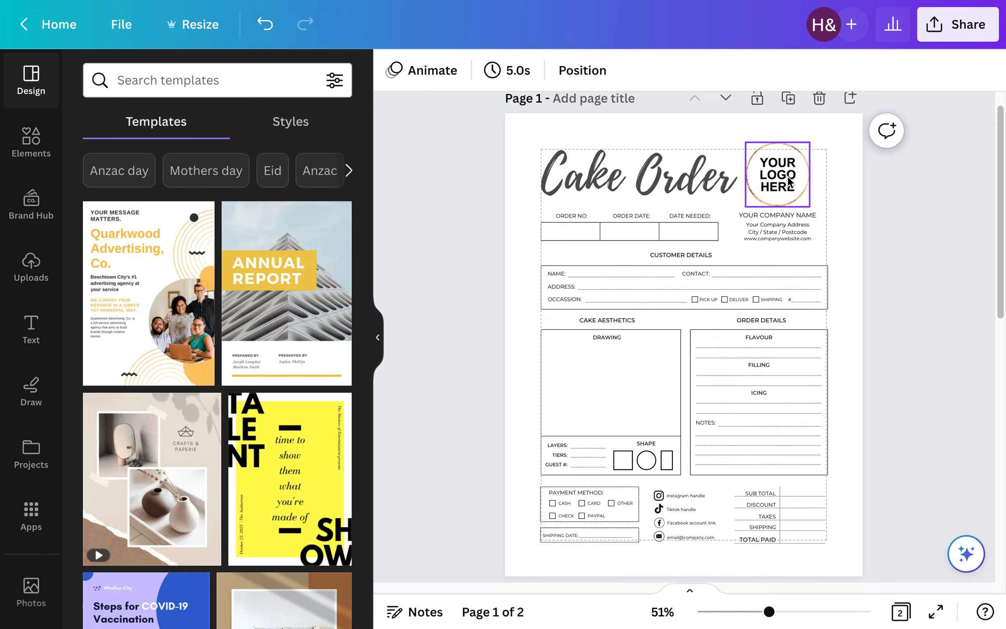
# Send the gold ring around the logo placeholder to the back layer.
pyautogui.rightClick(790, 182)
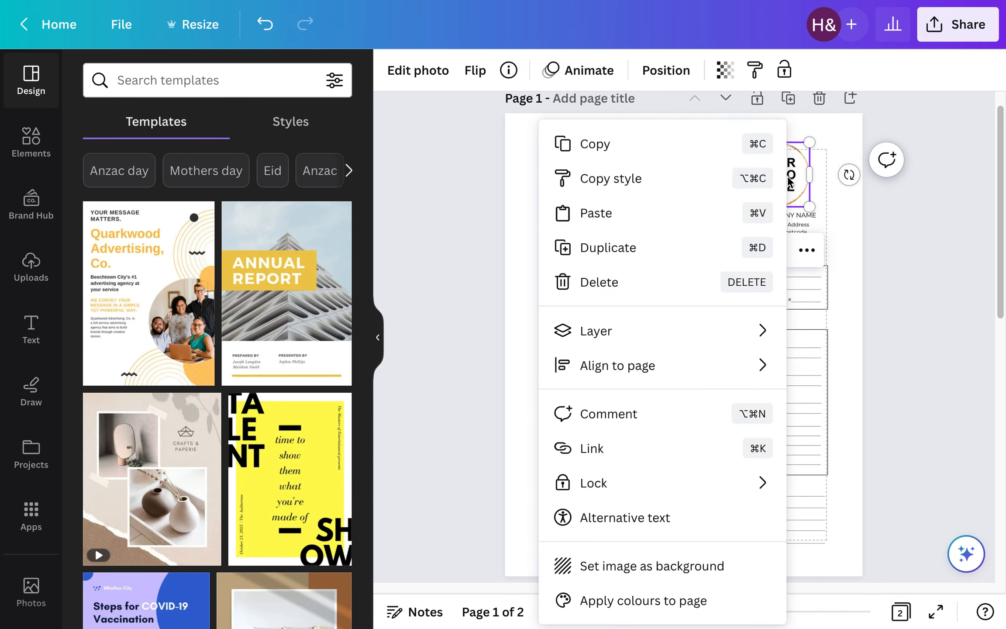
pyautogui.moveTo(701, 335)
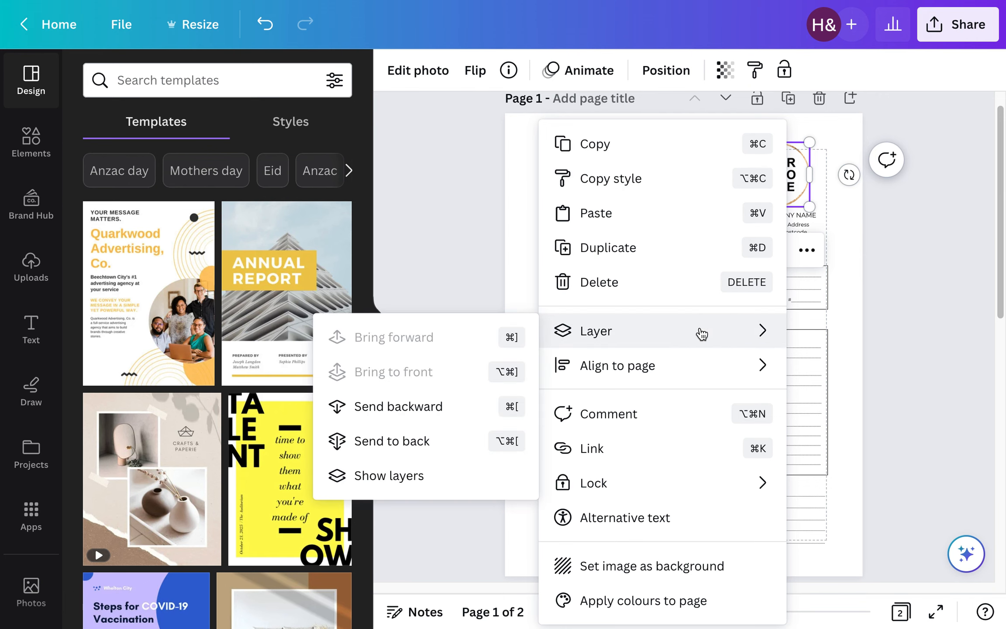
pyautogui.click(415, 442)
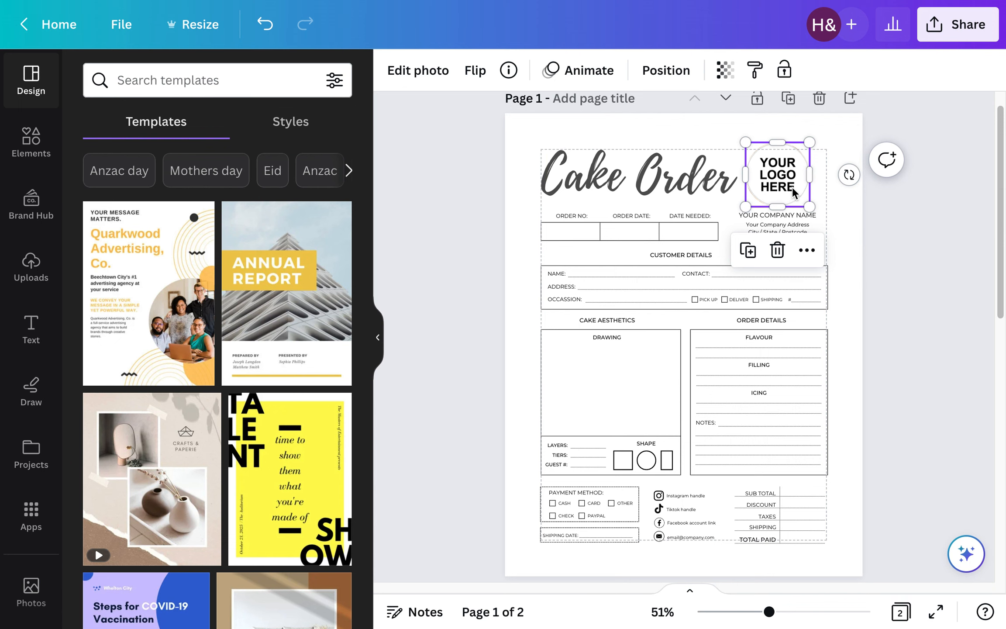
pyautogui.click(930, 259)
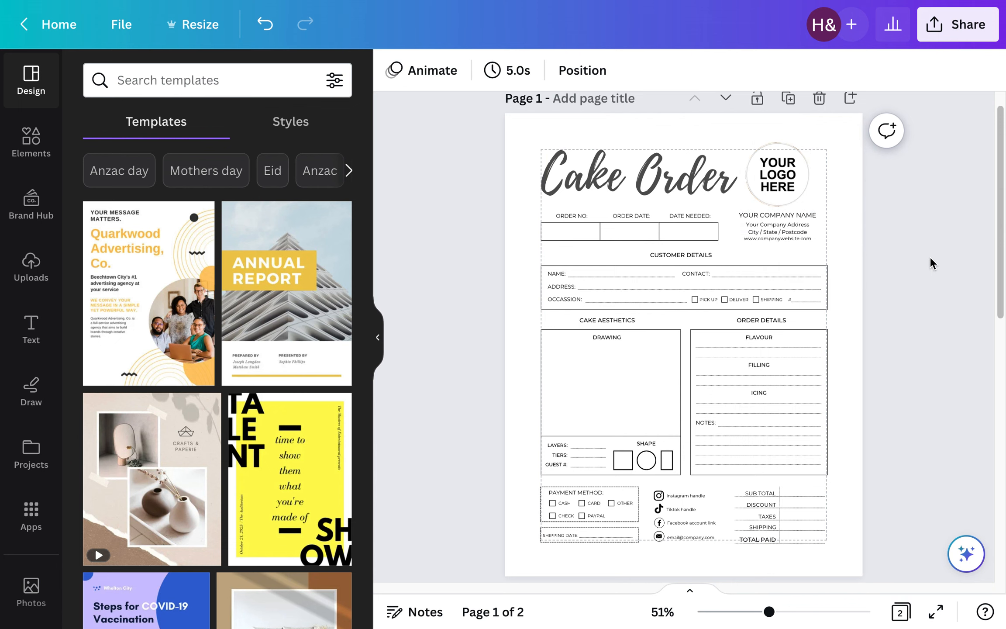
# Detach the "YOUR LOGO HERE" image from its circular frame and delete it, leaving the frame empty.
pyautogui.click(784, 176)
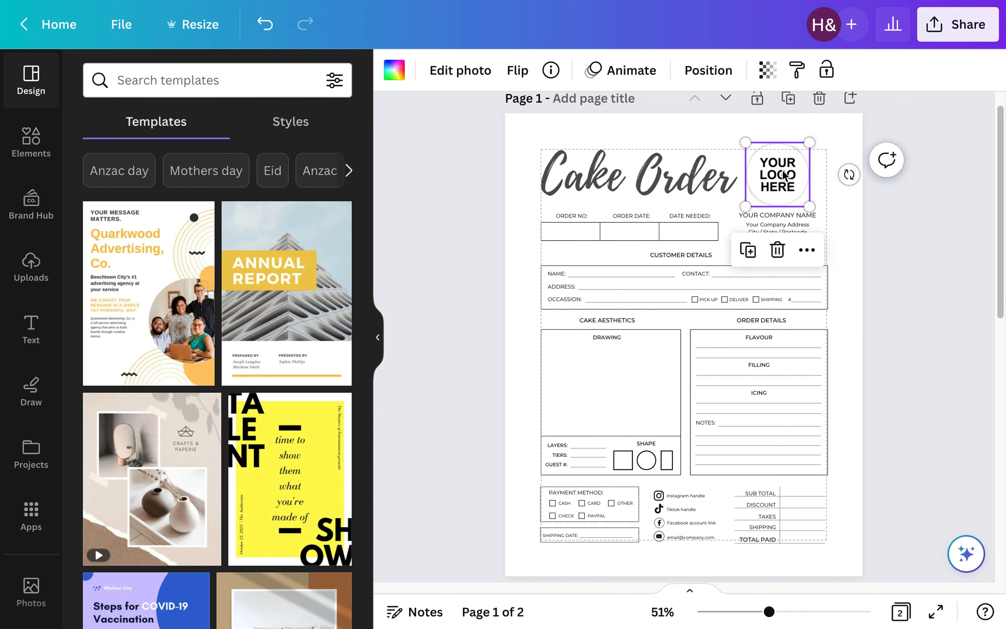
pyautogui.rightClick(783, 176)
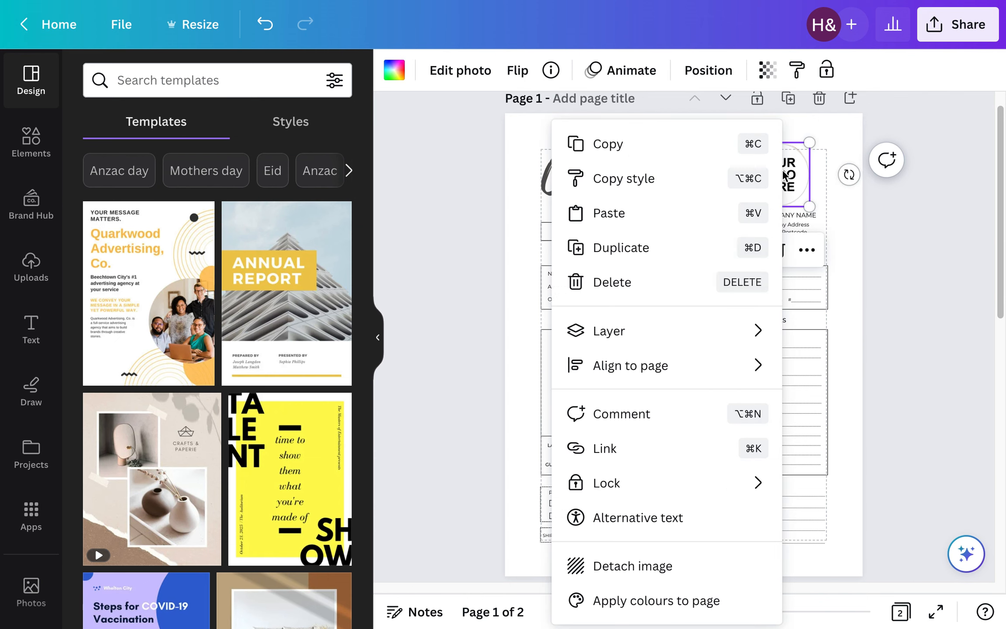
pyautogui.click(658, 565)
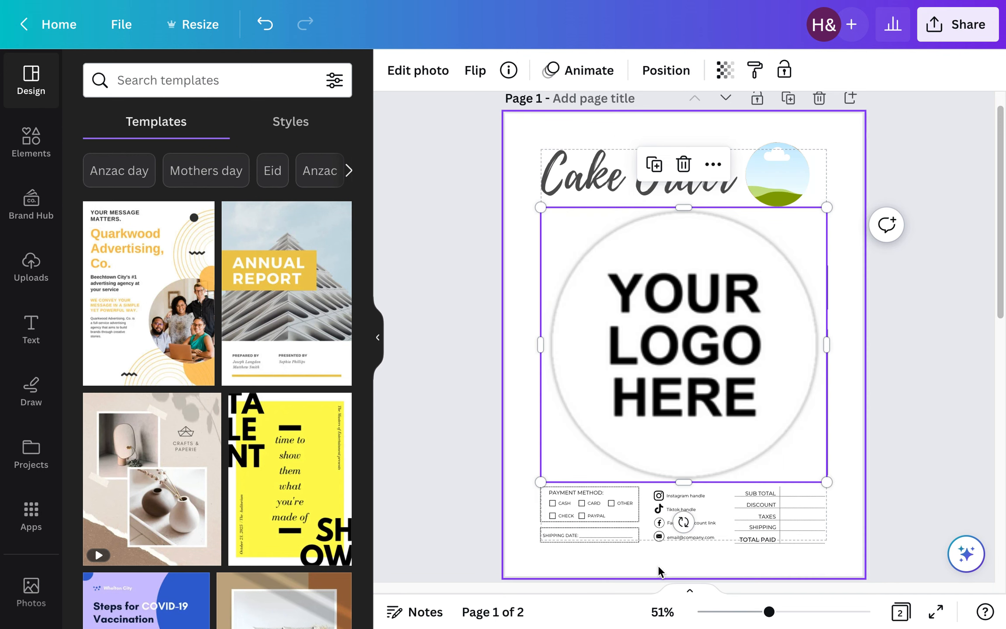
pyautogui.press('Delete')
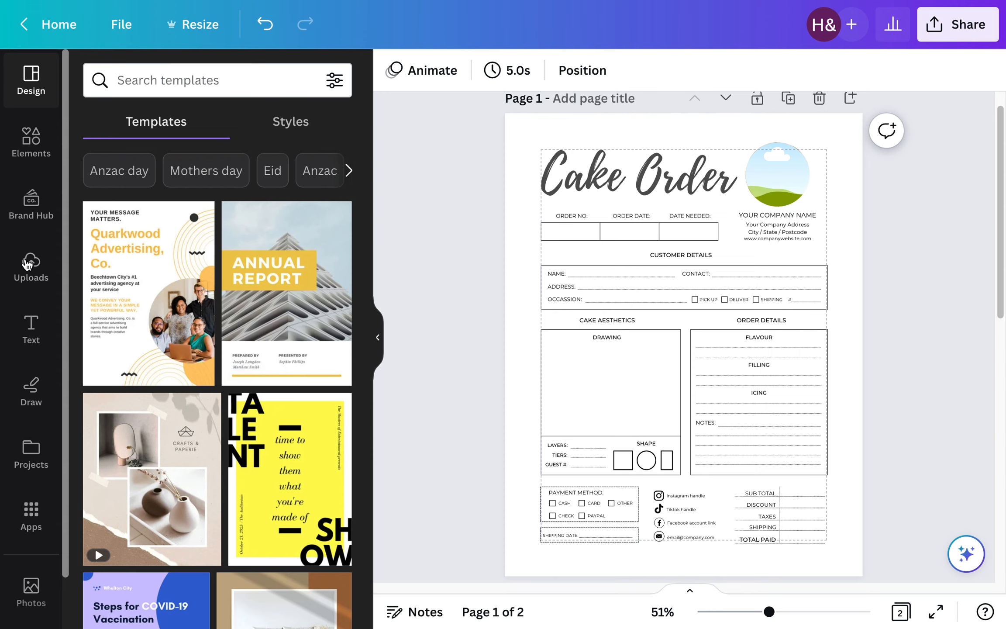
# Upload the Logo Hankie…Designs.png file from the Business folder inside Documents > Hankie & Frankie.
pyautogui.click(30, 275)
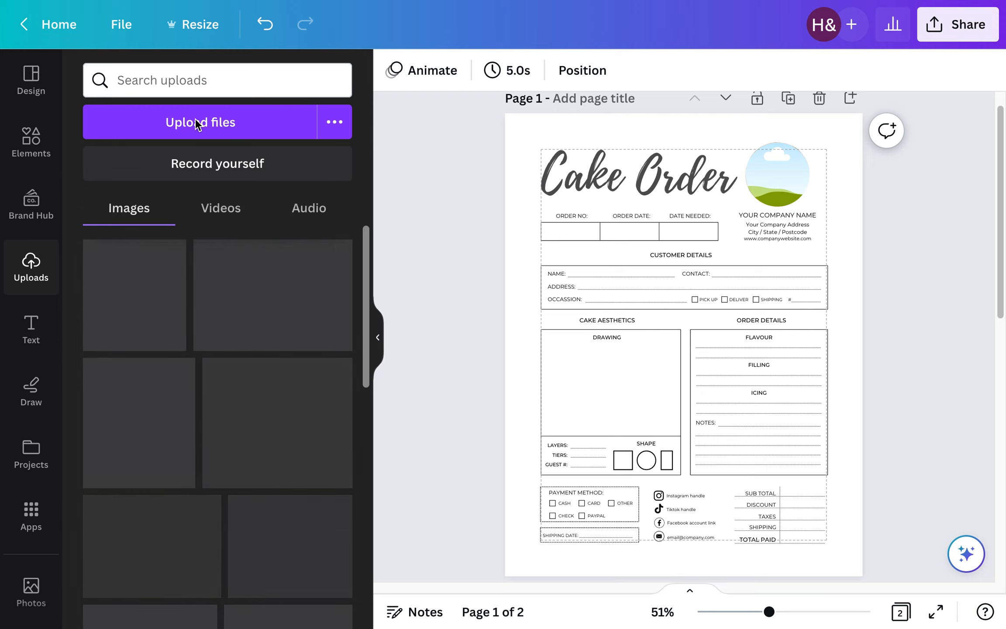
pyautogui.click(209, 134)
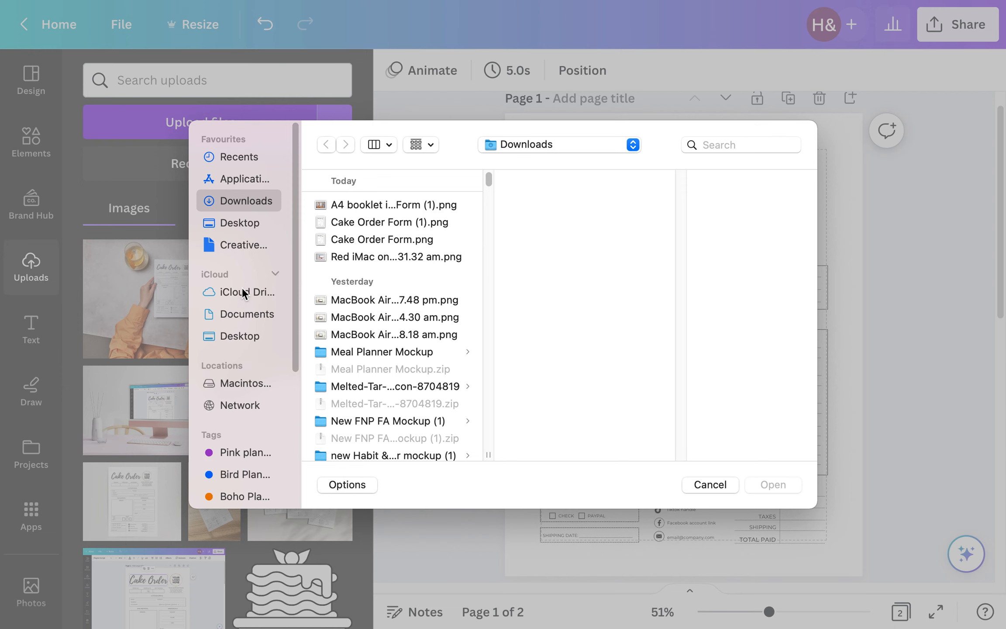
pyautogui.click(242, 312)
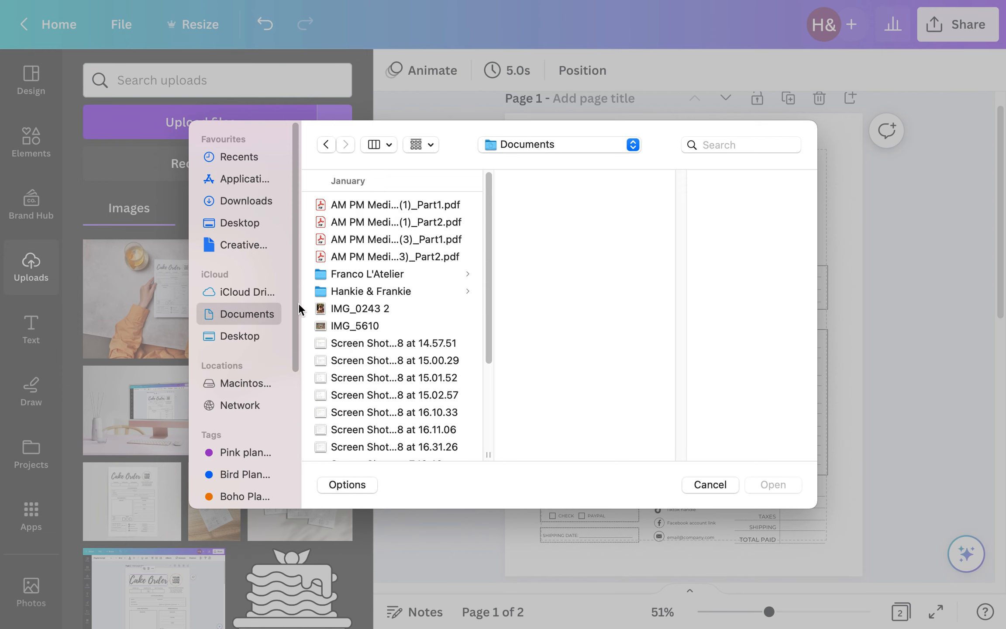
pyautogui.click(393, 291)
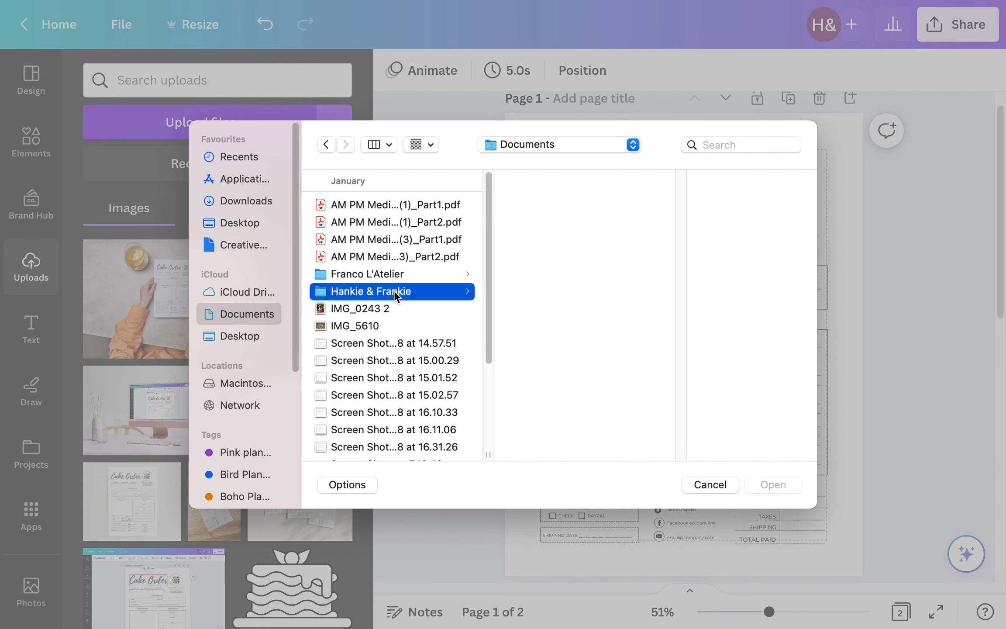
pyautogui.click(561, 266)
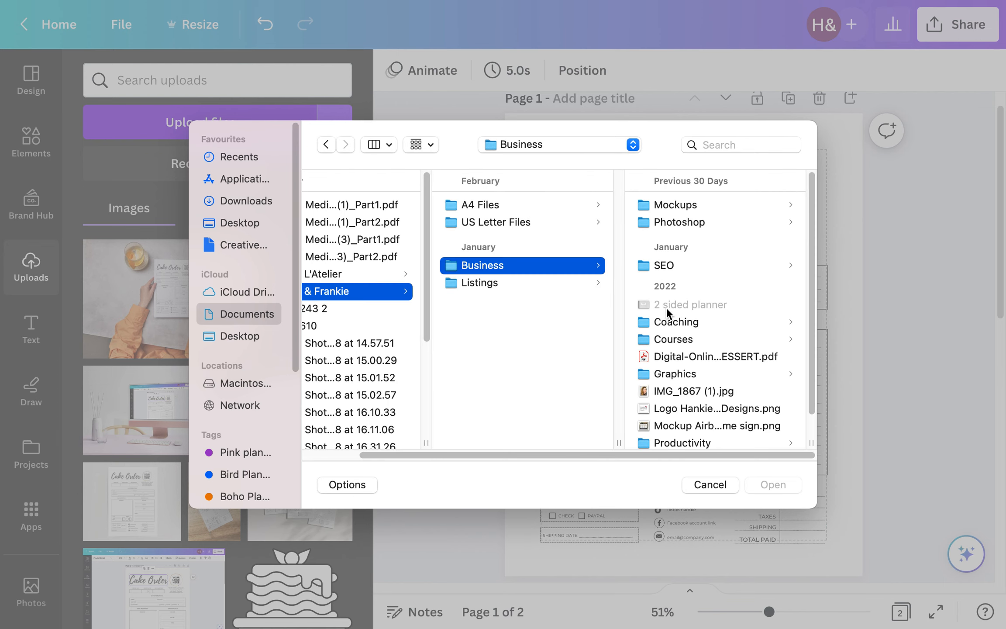
pyautogui.scroll(-1, 678, 309)
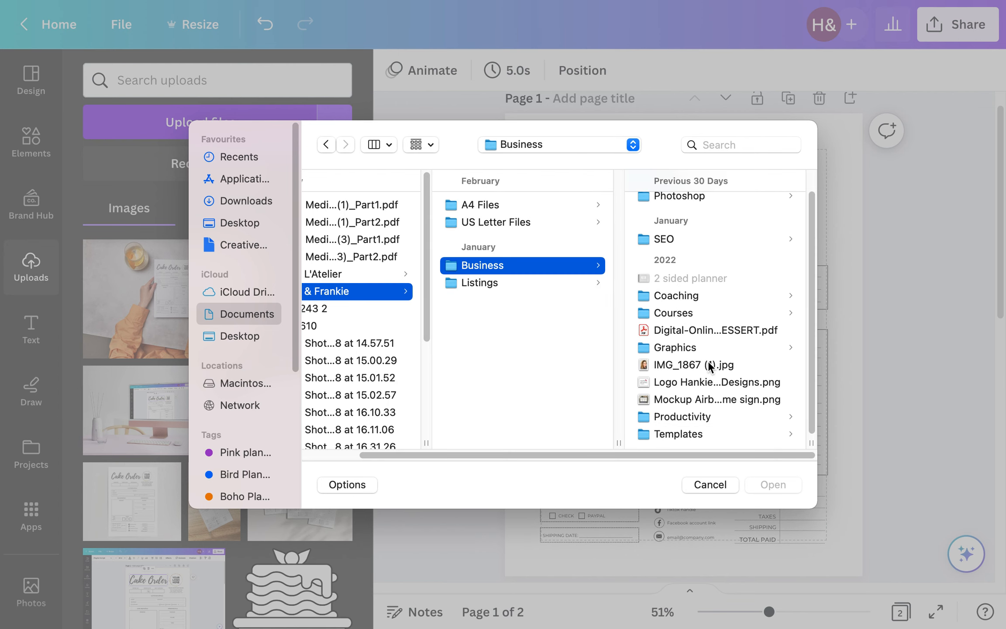
pyautogui.scroll(-1, 681, 367)
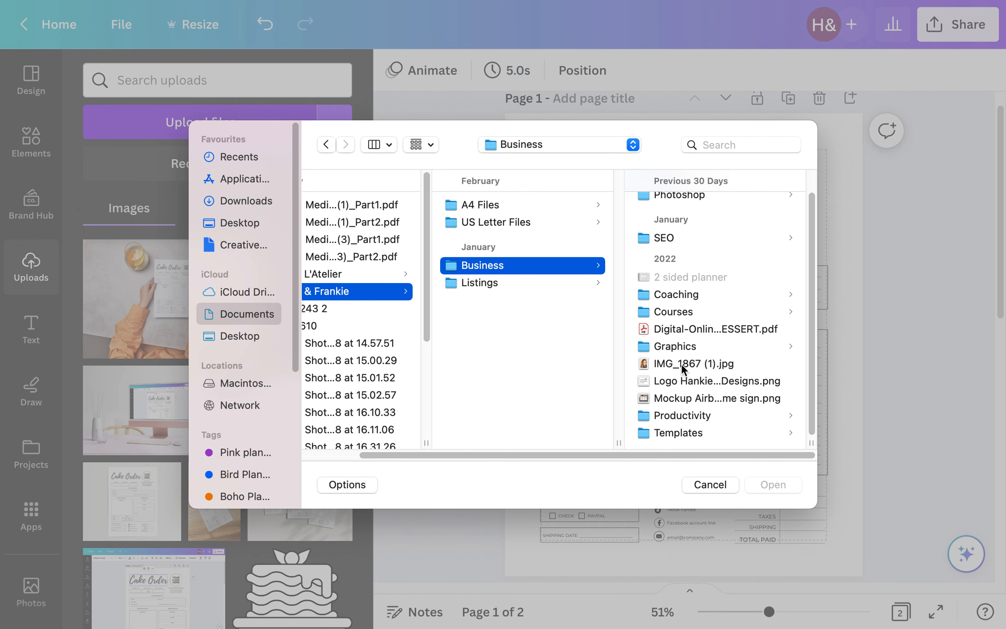
pyautogui.doubleClick(685, 385)
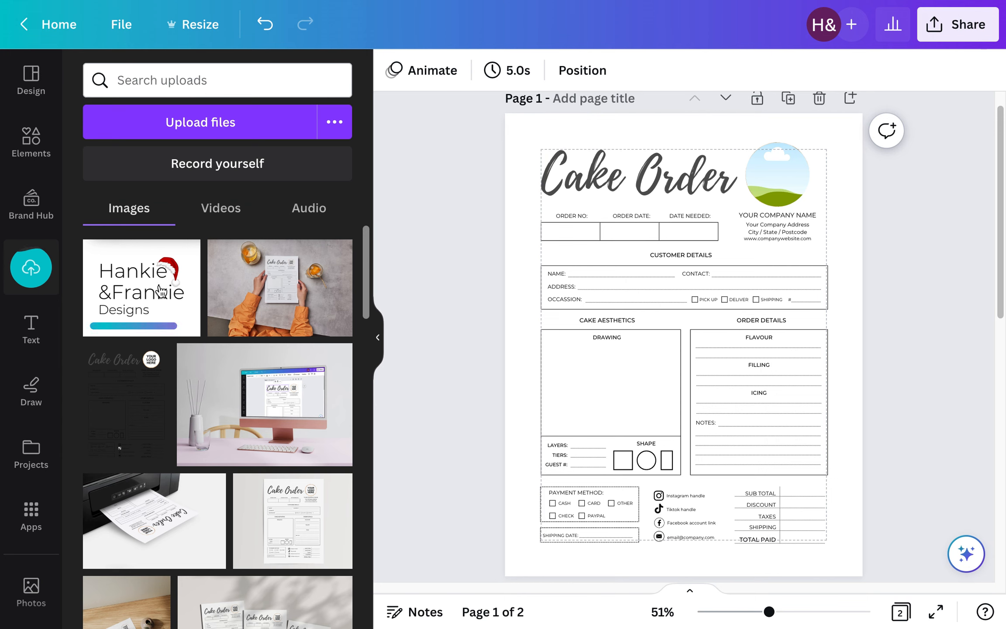
# Place the uploaded Hankie & Frankie Designs logo in the circular frame and shift it slightly right within the crop.
pyautogui.moveTo(162, 291); pyautogui.dragTo(770, 176)
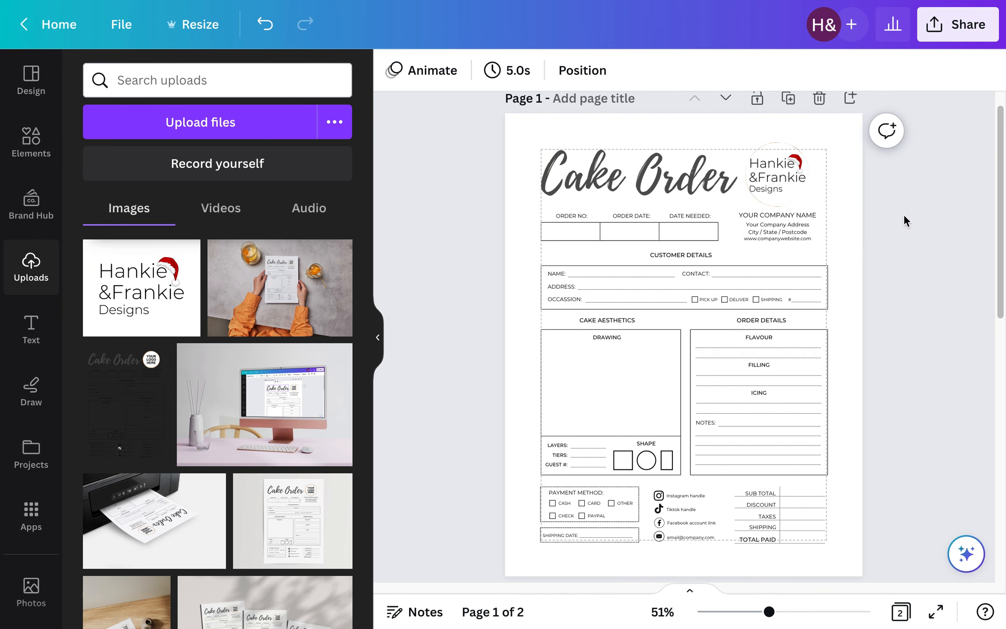
pyautogui.doubleClick(776, 167)
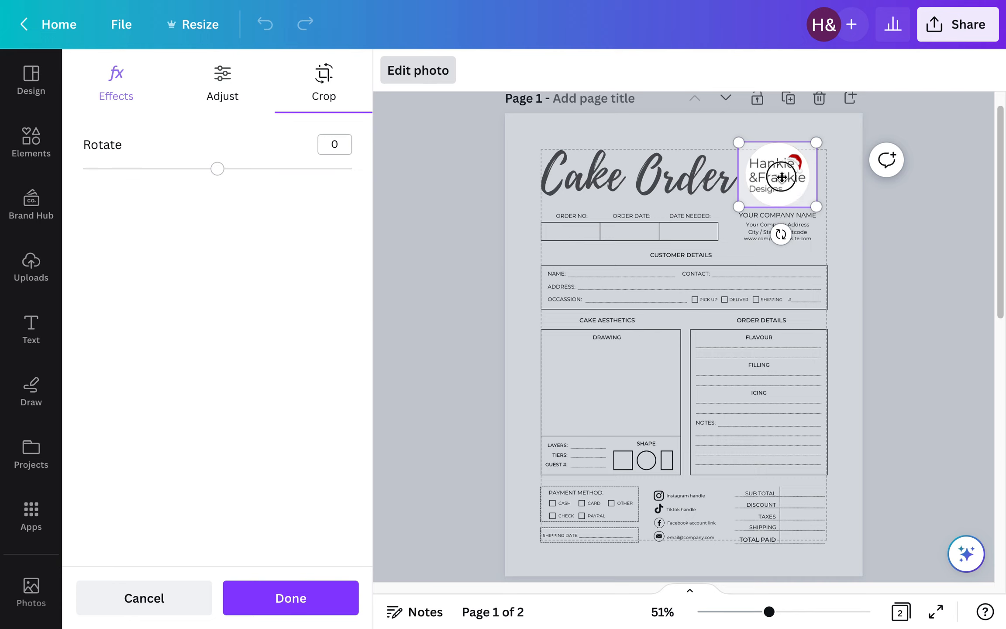
pyautogui.moveTo(786, 176); pyautogui.dragTo(791, 177)
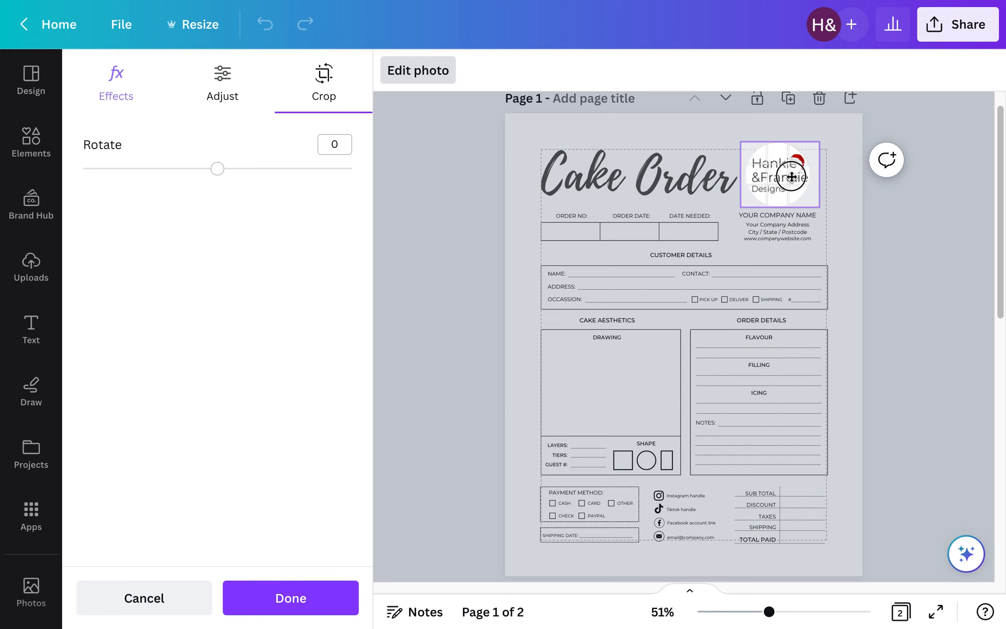
pyautogui.moveTo(791, 176); pyautogui.dragTo(792, 177)
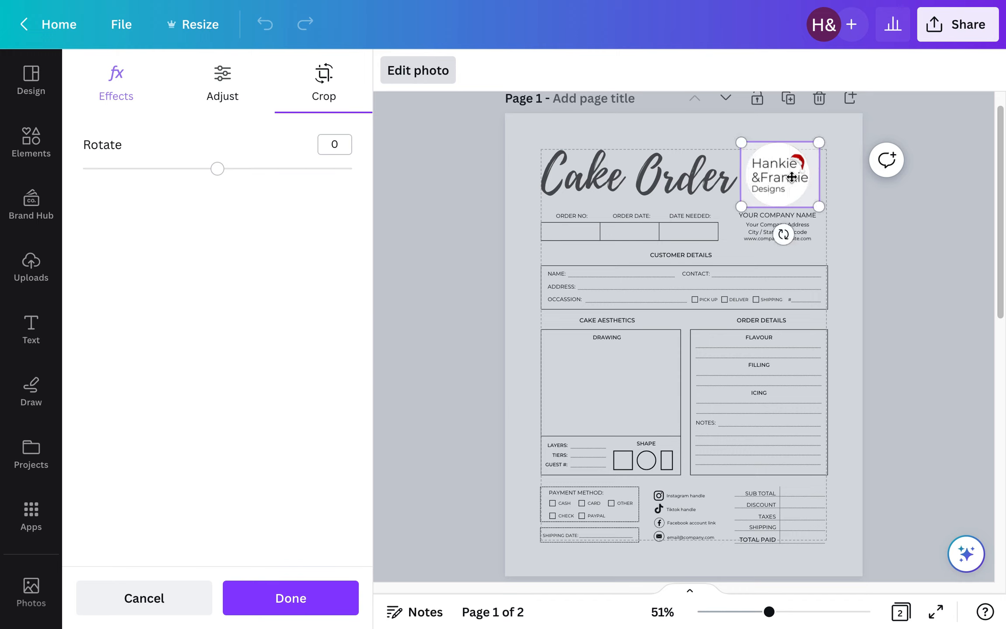
pyautogui.click(891, 229)
pyautogui.click(882, 221)
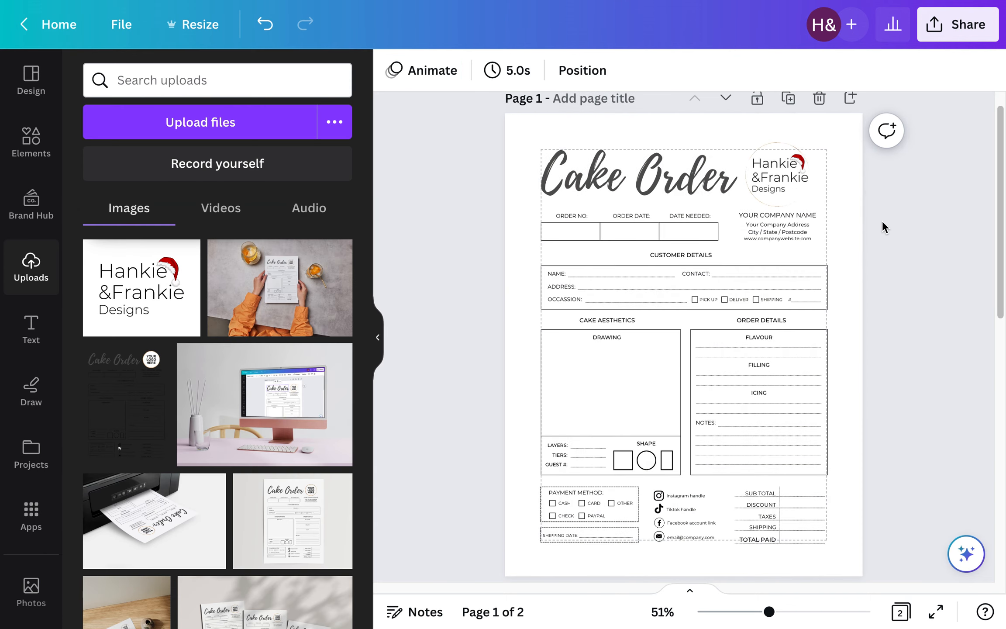
# Send the framed logo to the back so it sits behind the gold ring.
pyautogui.rightClick(793, 176)
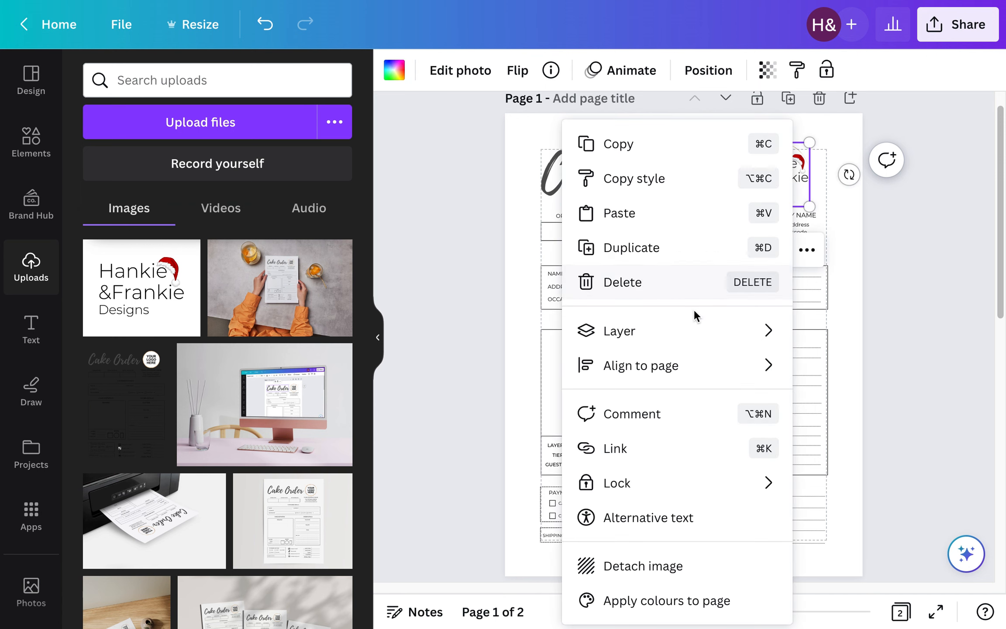
pyautogui.moveTo(685, 339)
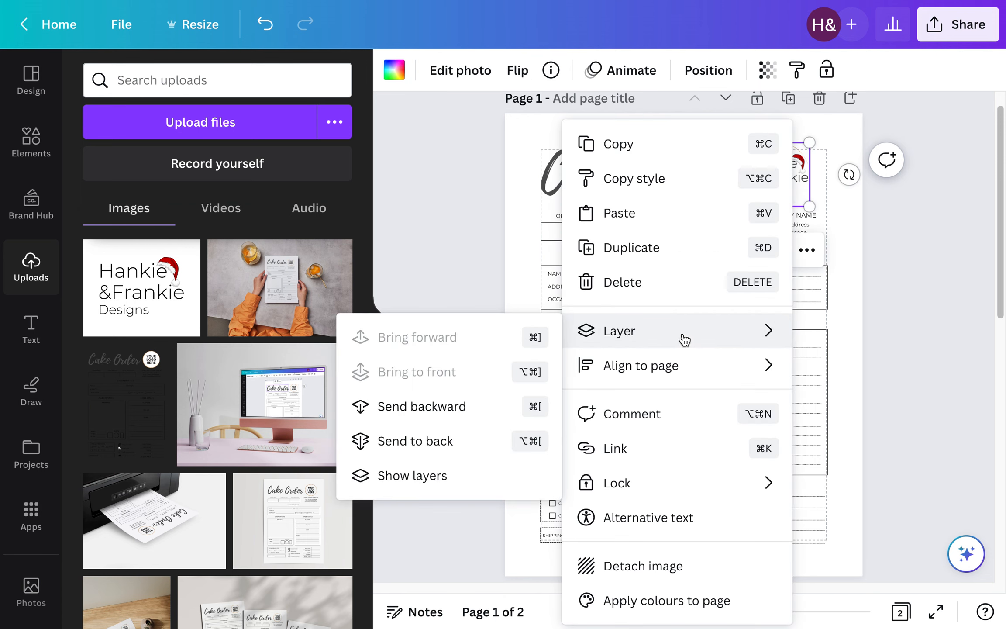
pyautogui.click(422, 442)
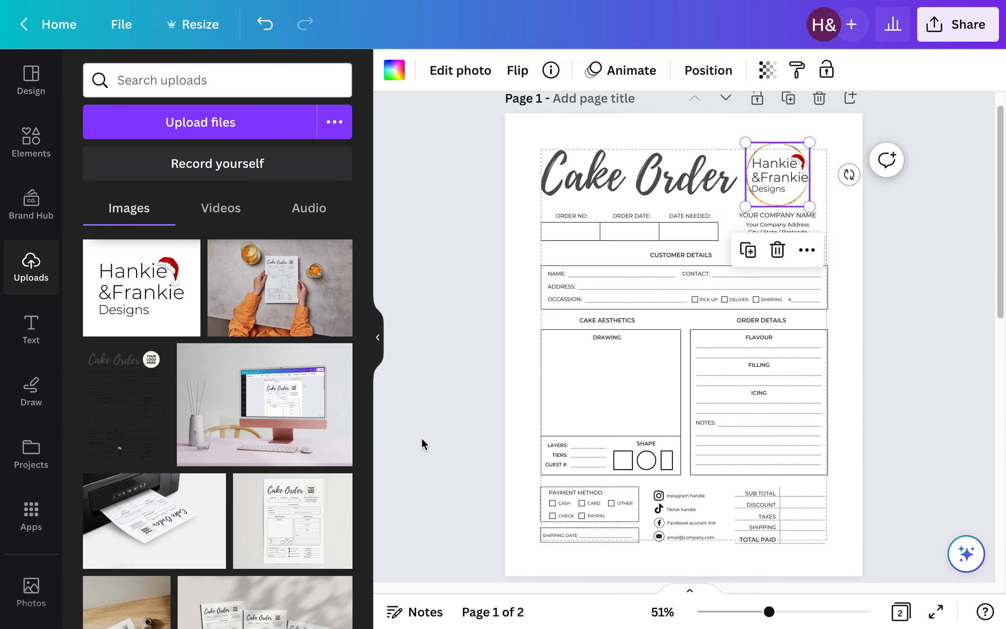
pyautogui.click(894, 313)
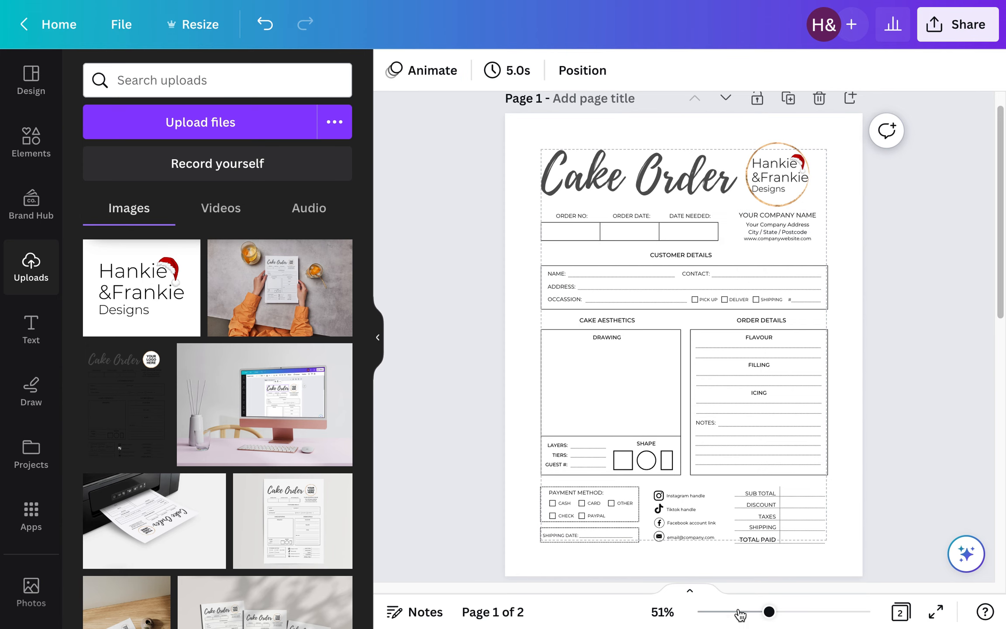
# Enlarge the gold ring slightly and nudge it into position around the Hankie & Frankie logo.
pyautogui.click(814, 612)
pyautogui.scroll(5, 860, 401)
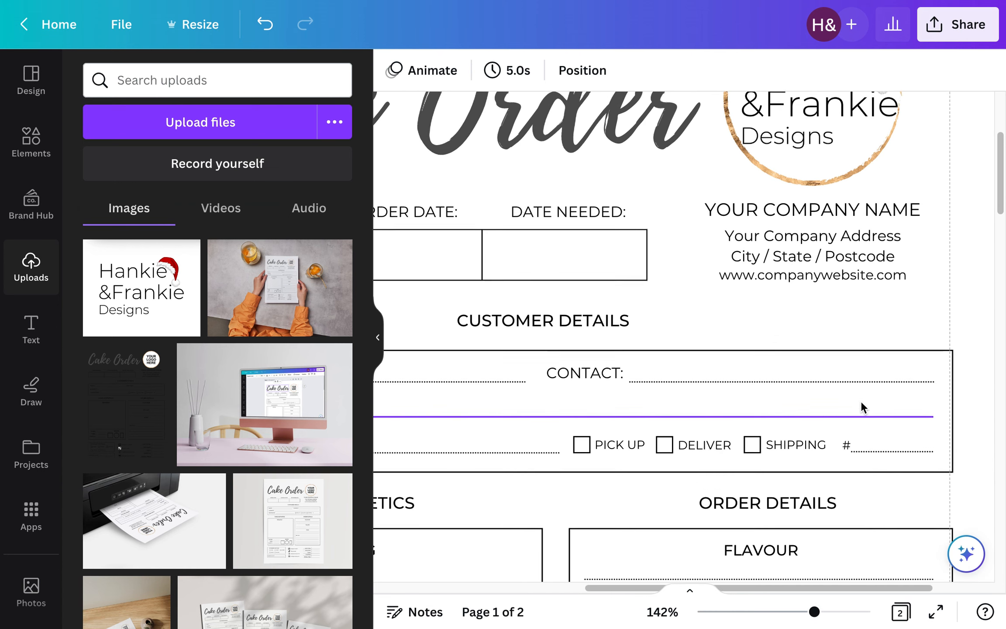
pyautogui.scroll(3, 860, 401)
pyautogui.hscroll(3, 861, 401)
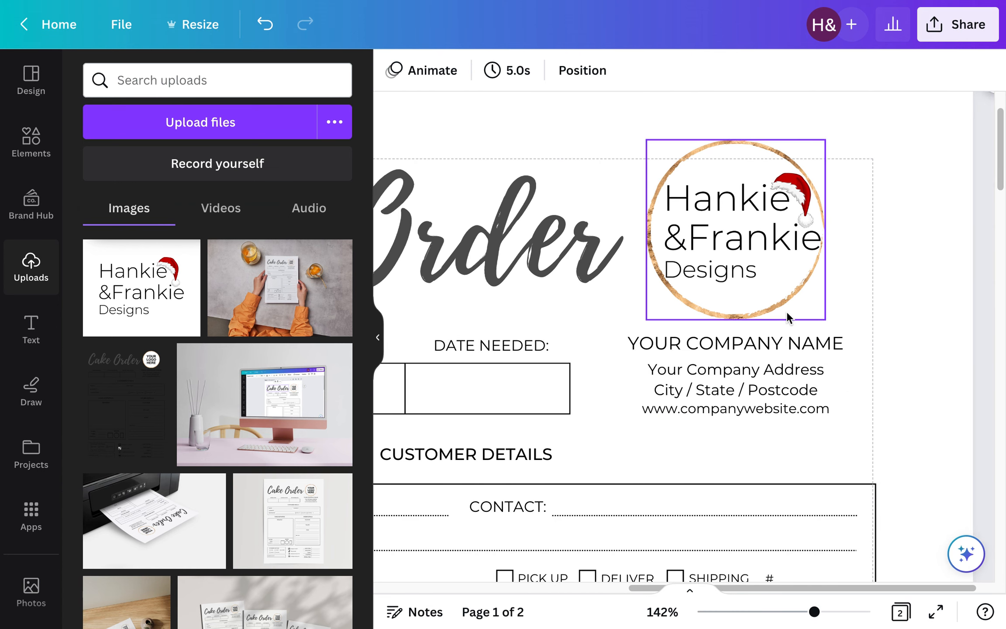
pyautogui.click(786, 299)
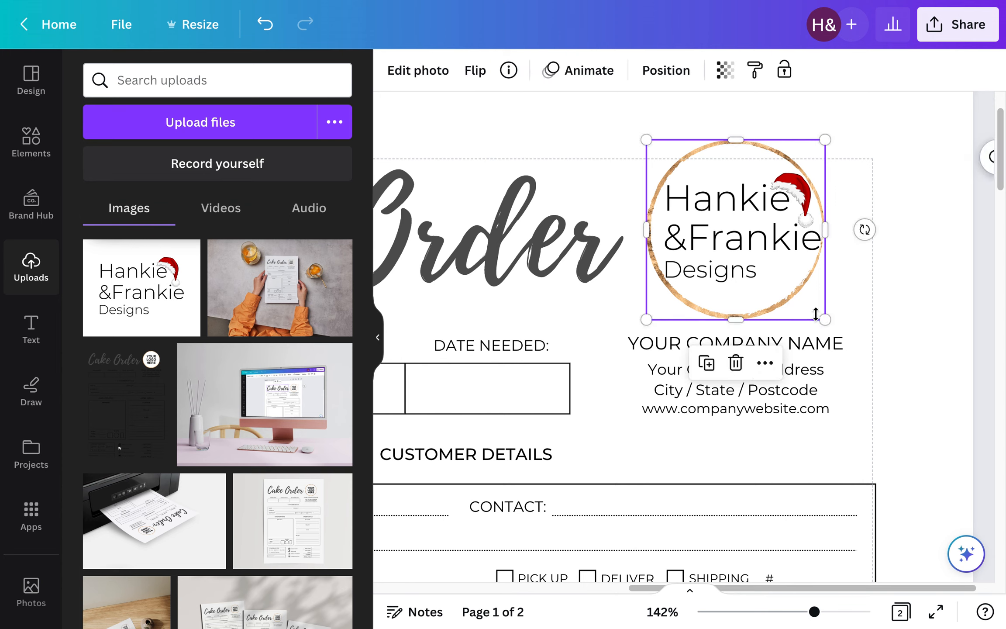
pyautogui.moveTo(825, 320); pyautogui.dragTo(833, 328)
pyautogui.hotkey('shift', 'Left')
pyautogui.hotkey('shift', 'Left')
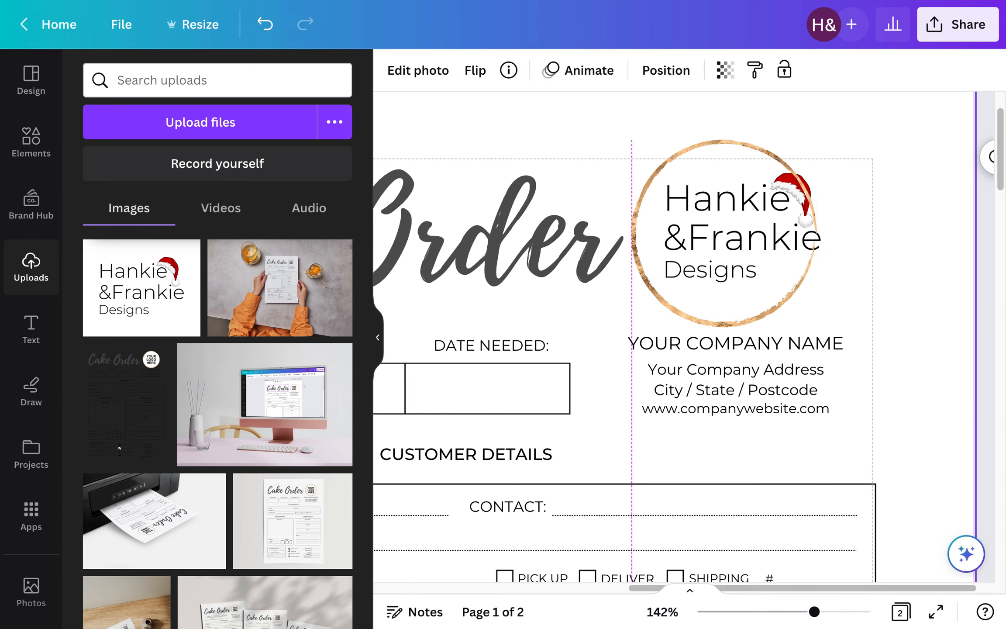
pyautogui.hotkey('shift', 'Right')
pyautogui.hotkey('shift', 'Right')
pyautogui.hotkey('shift', 'Up')
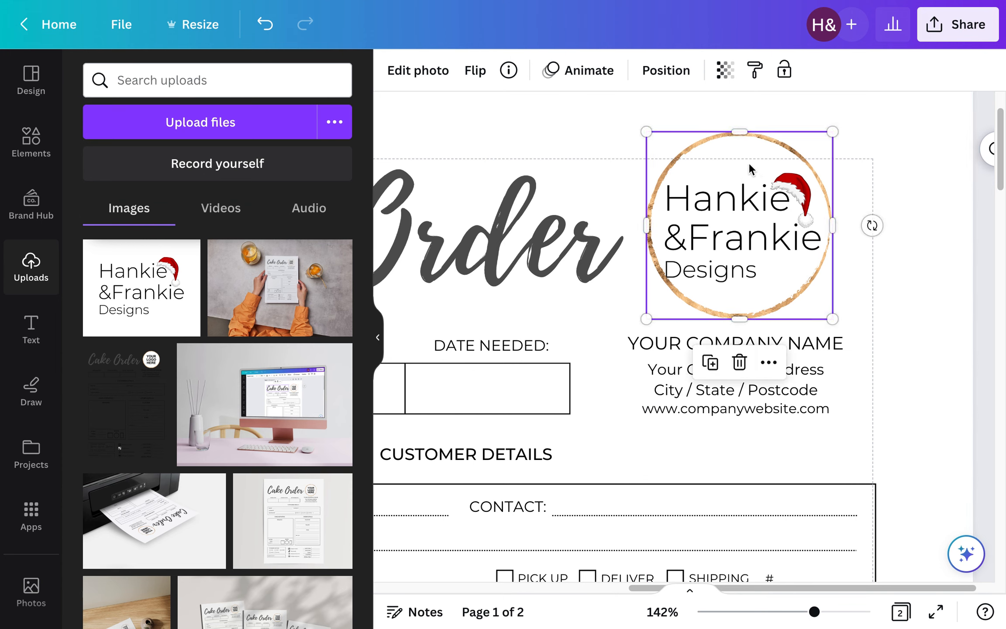
# Try to move the gold ring to centre it on the logo, and undo its drop into the circular frame.
pyautogui.moveTo(747, 155); pyautogui.dragTo(744, 159)
pyautogui.click(870, 175)
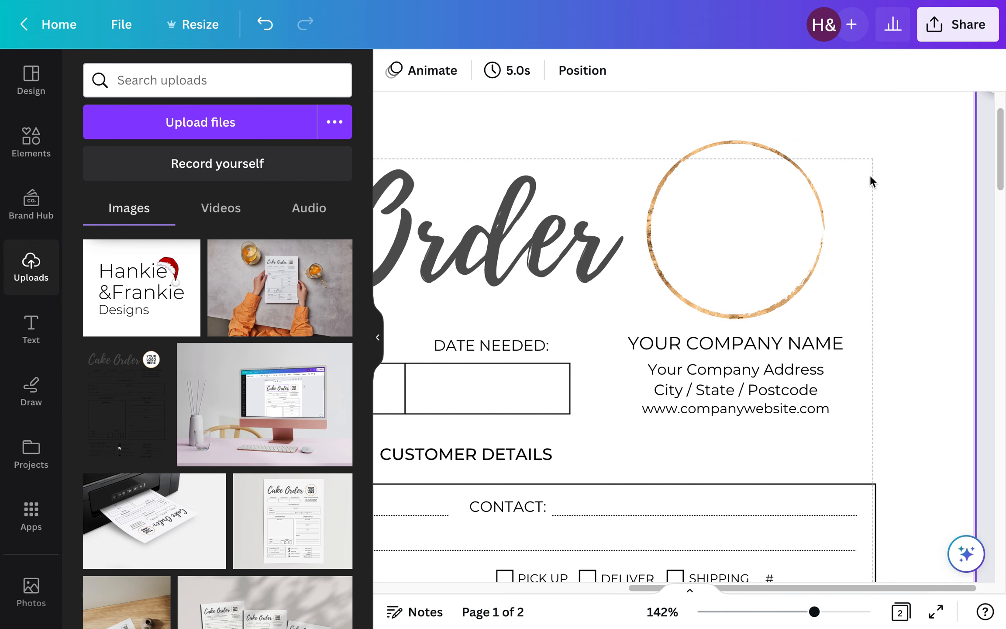
pyautogui.rightClick(736, 180)
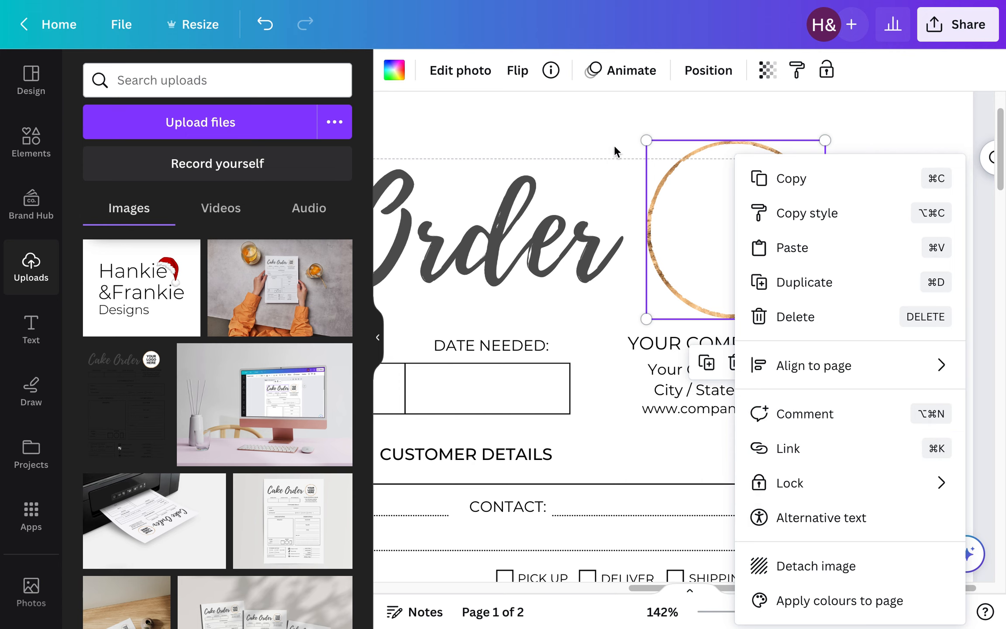
pyautogui.click(600, 114)
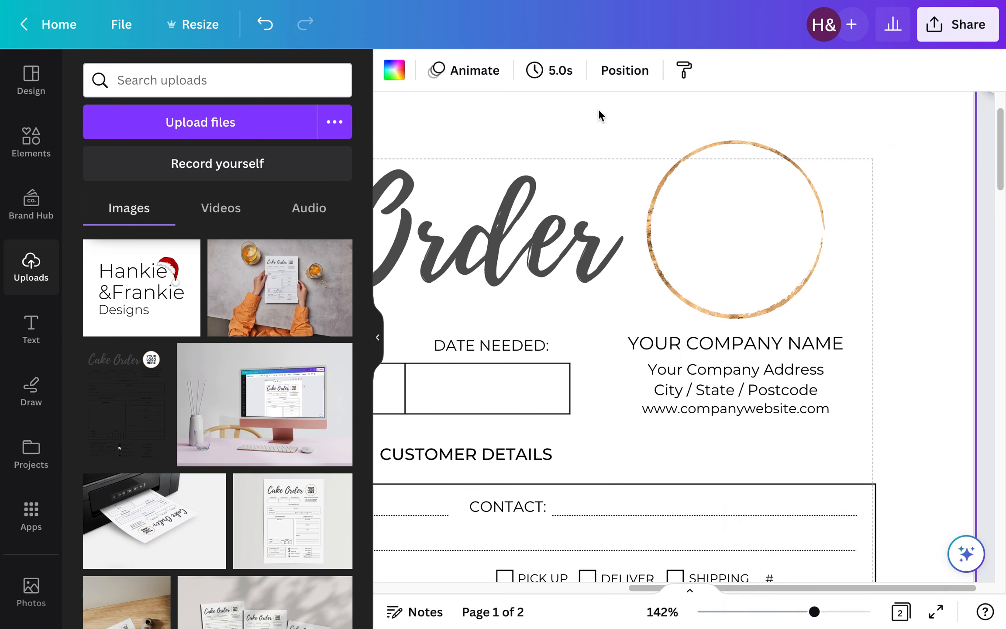
pyautogui.click(760, 236)
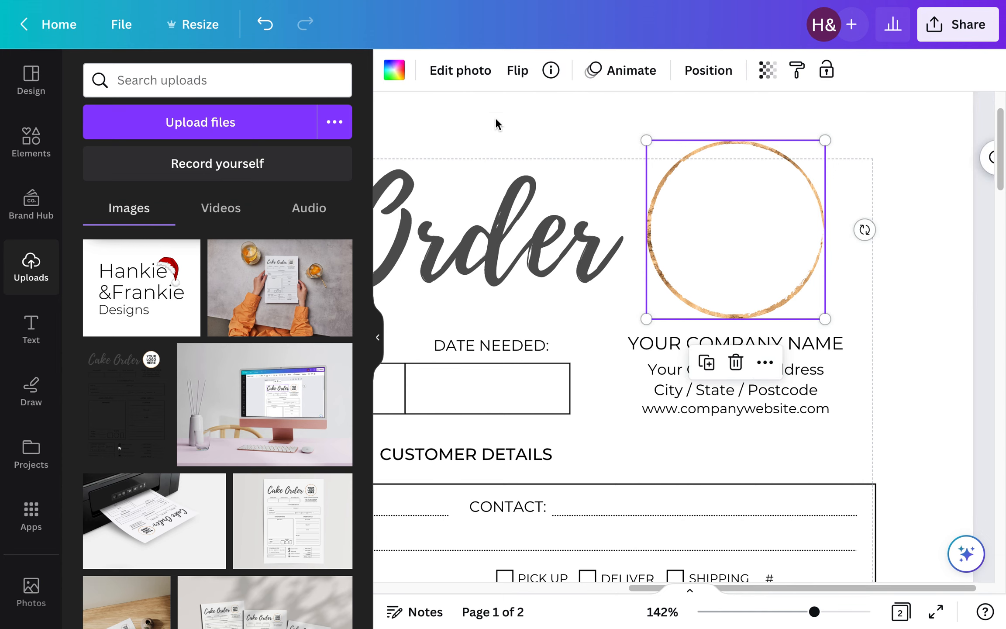
pyautogui.click(265, 23)
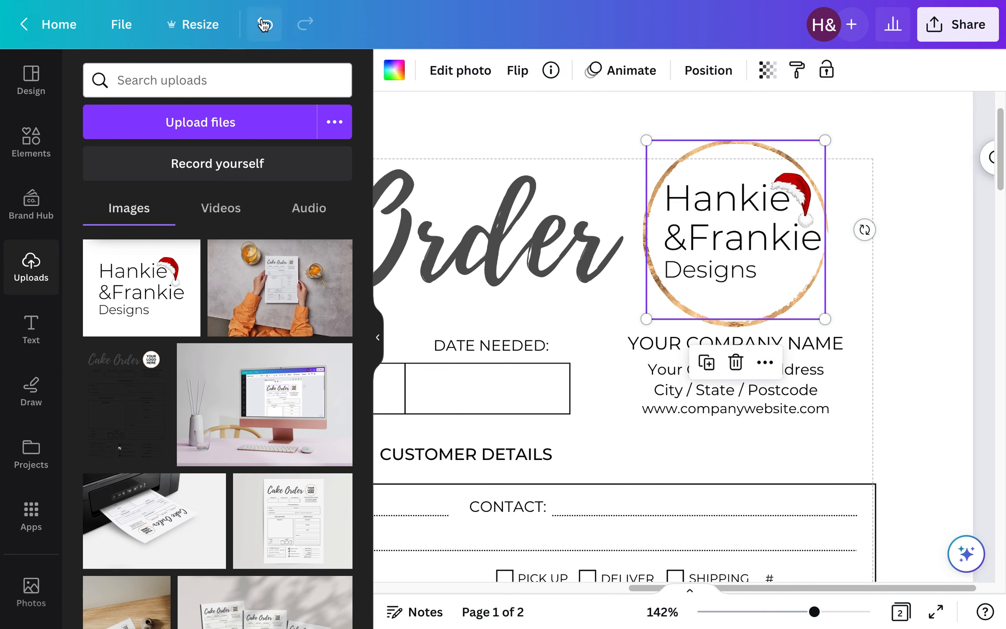
# Delete the gold ring around the logo and undo the deletion.
pyautogui.click(586, 121)
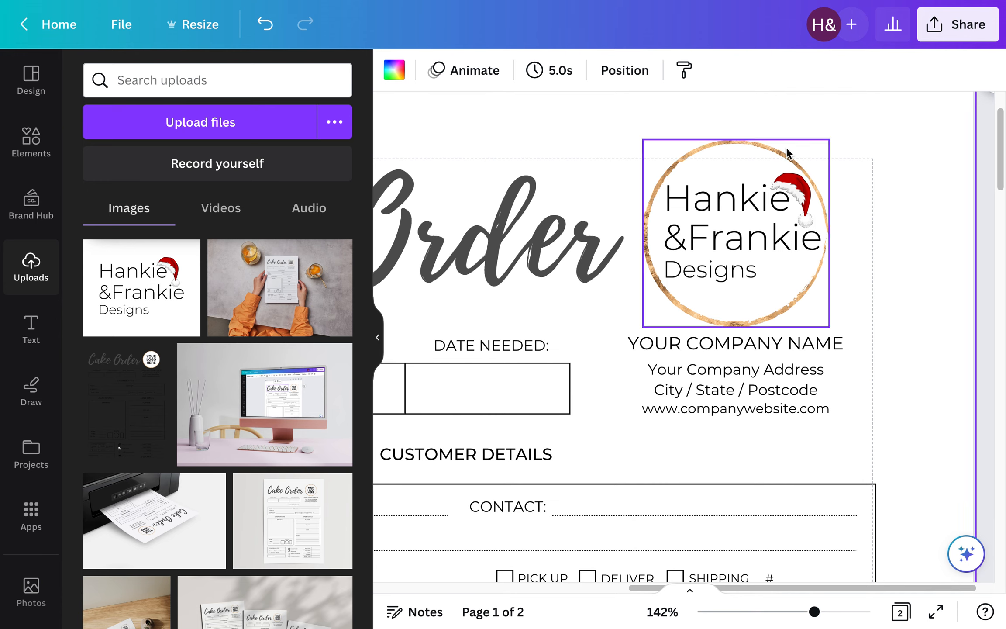
pyautogui.click(741, 145)
pyautogui.press('Delete')
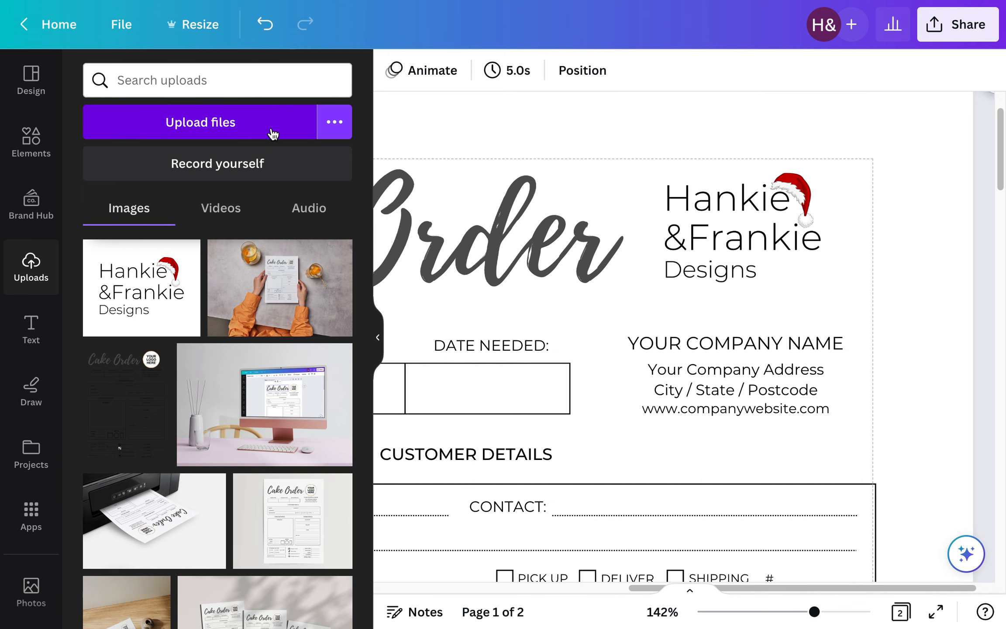
pyautogui.click(265, 24)
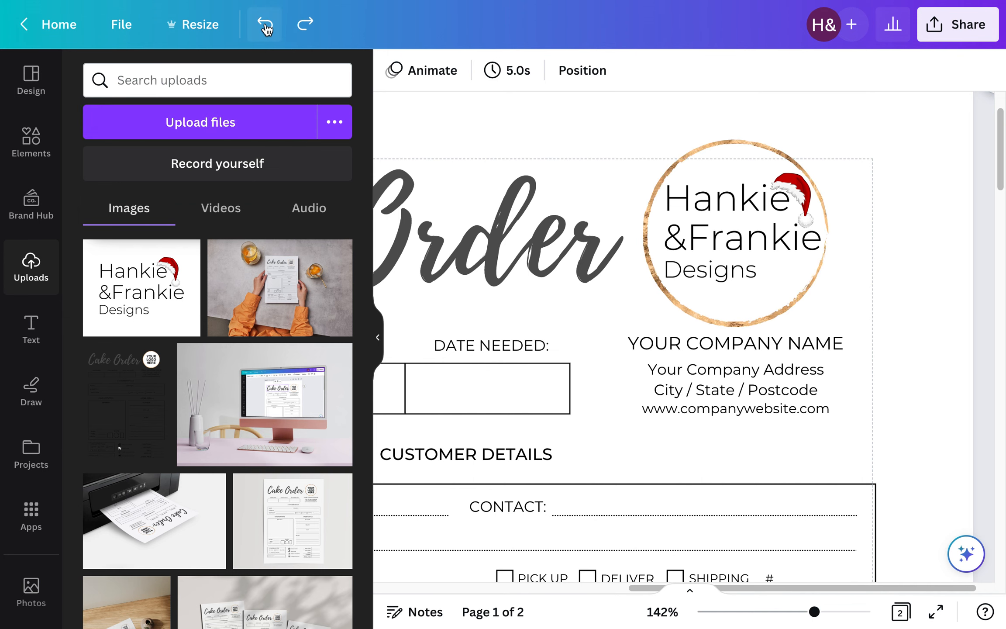
# Look at the font choices available for the Cake Order title without changing its font.
pyautogui.click(794, 612)
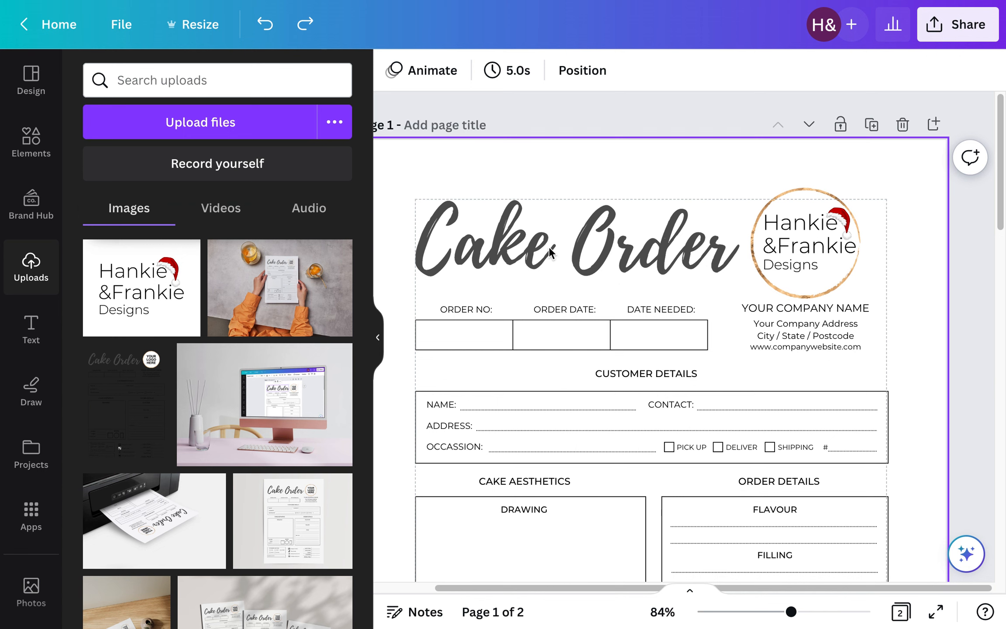
pyautogui.click(485, 239)
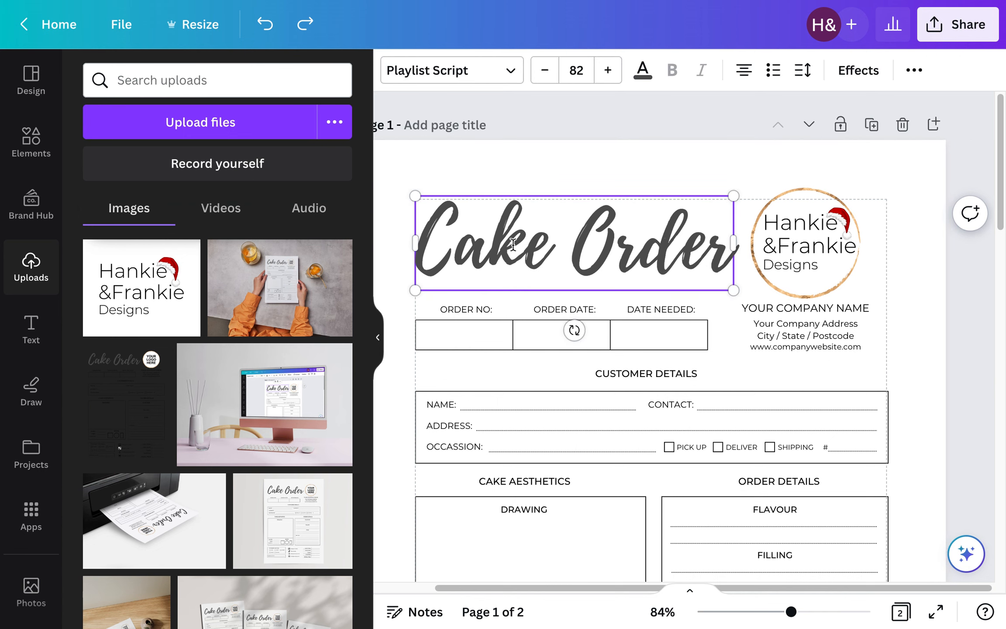
pyautogui.click(509, 71)
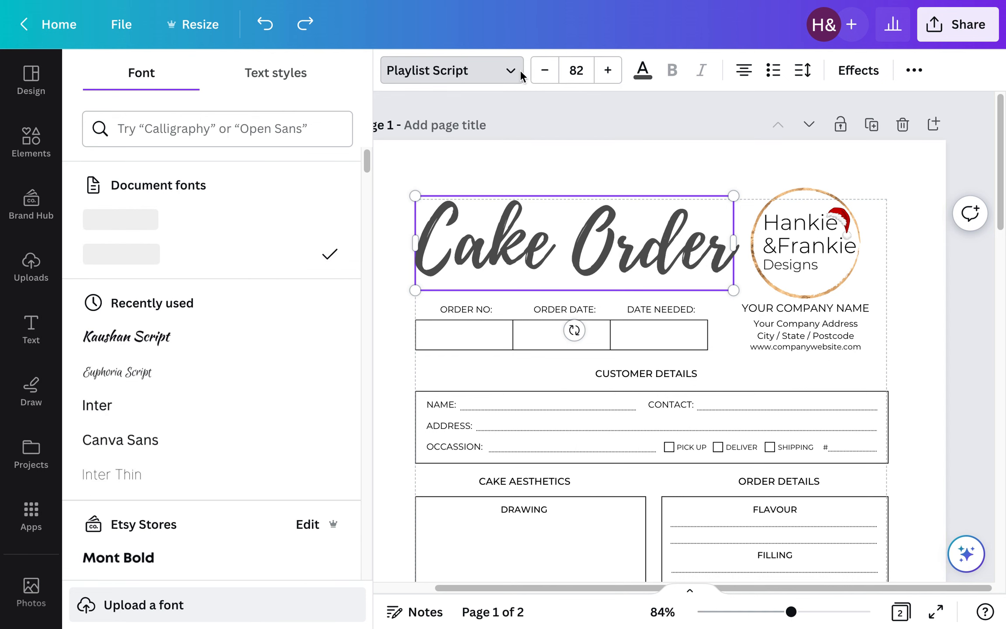
pyautogui.click(511, 71)
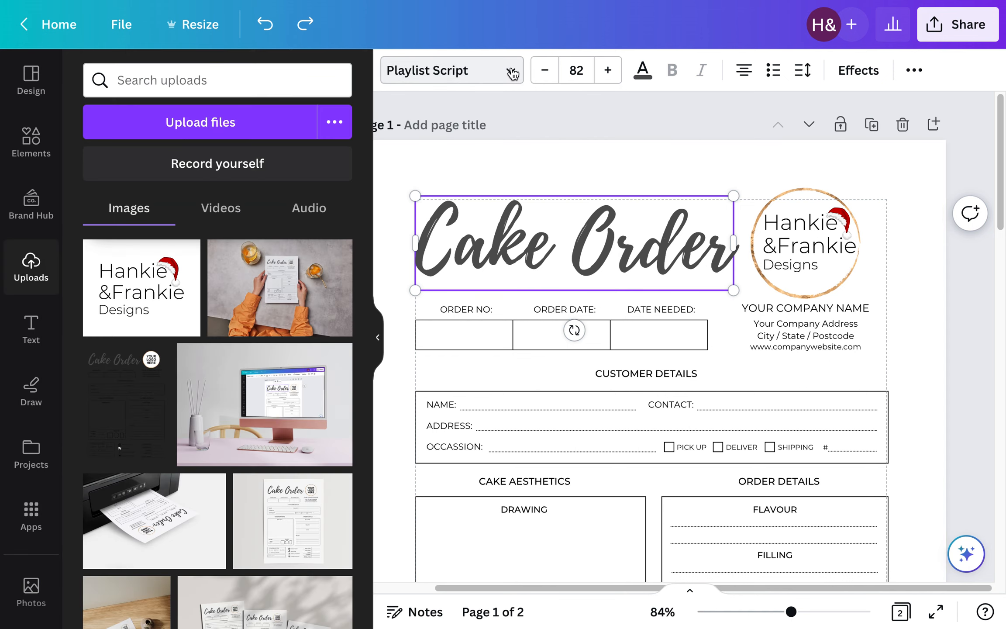
# Increase the Cake Order title's font size to 85, and return it to 82.
pyautogui.click(612, 72)
pyautogui.click(611, 72)
pyautogui.click(611, 72)
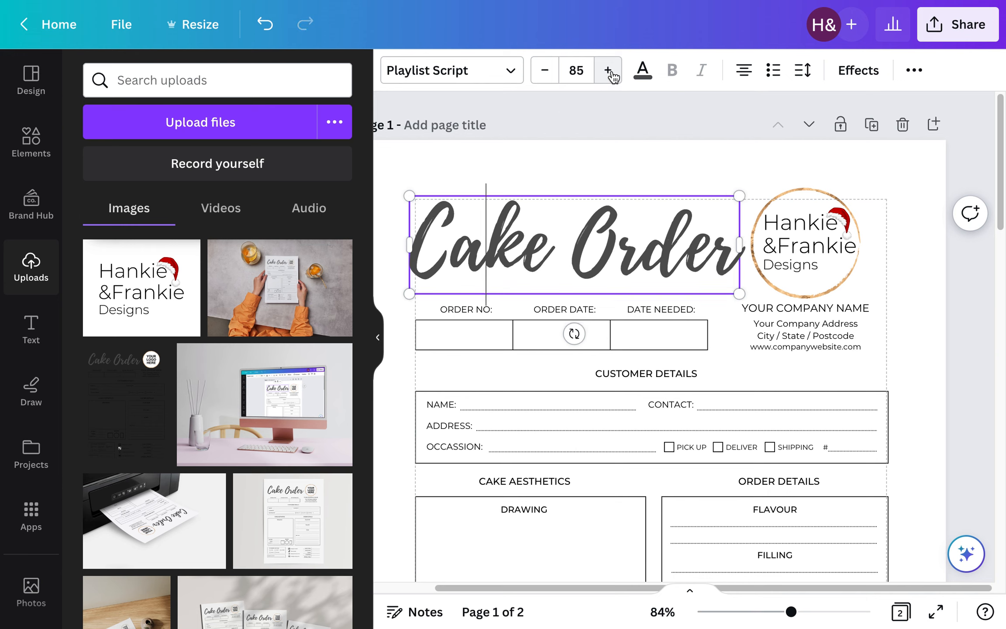
pyautogui.click(546, 72)
pyautogui.click(546, 72)
pyautogui.click(546, 72)
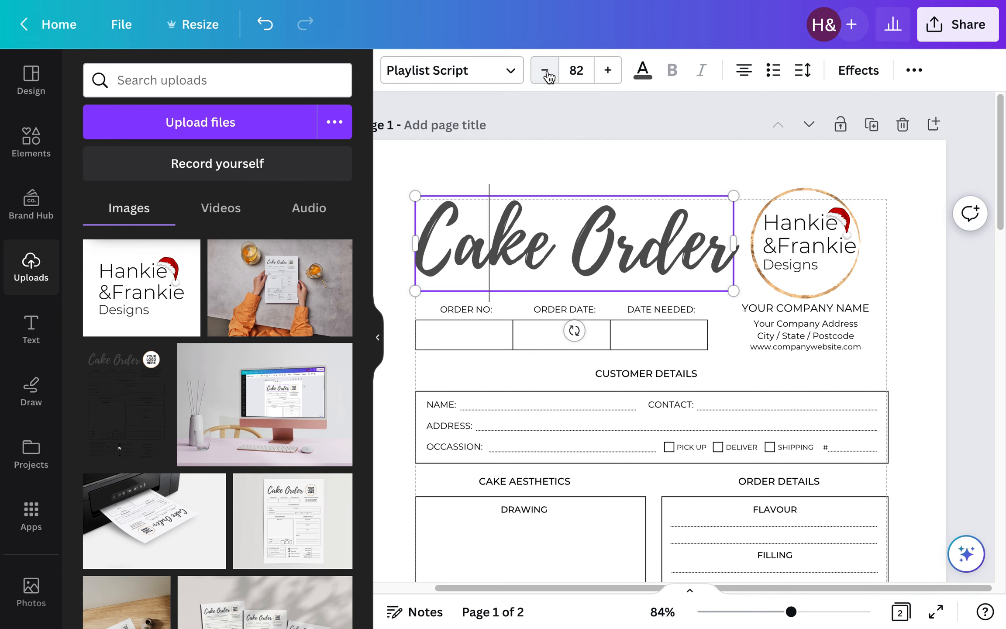
# Look through the document and brand colours offered for the Cake Order title text.
pyautogui.click(643, 72)
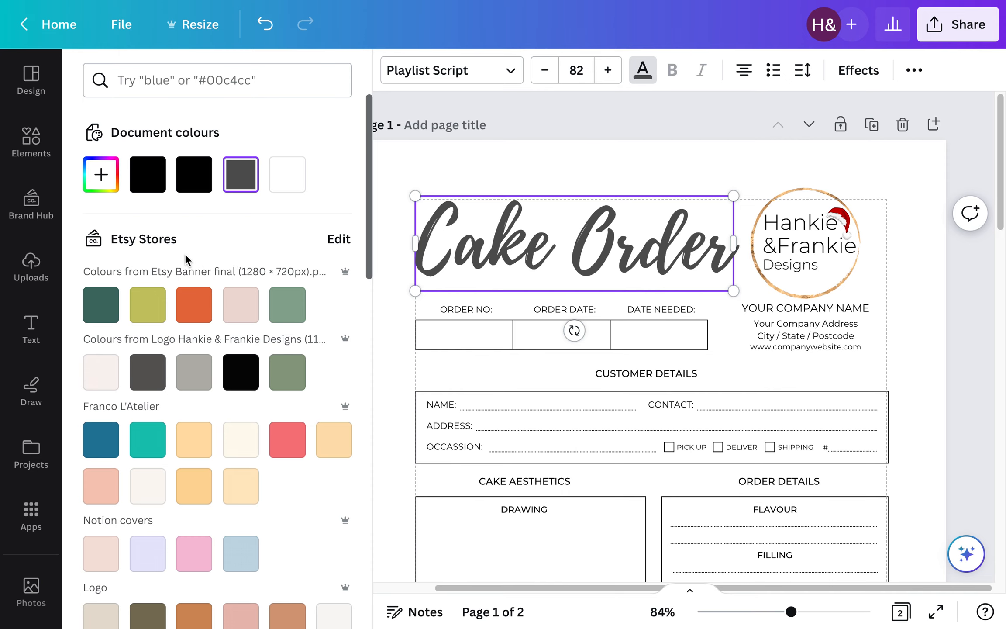
pyautogui.scroll(-10, 151, 340)
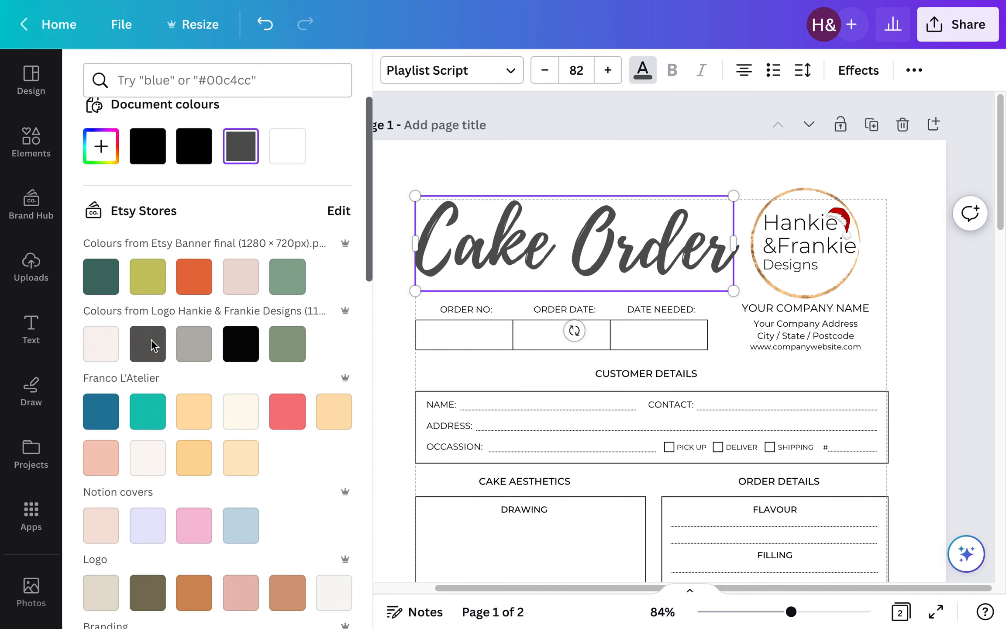
pyautogui.scroll(10, 151, 339)
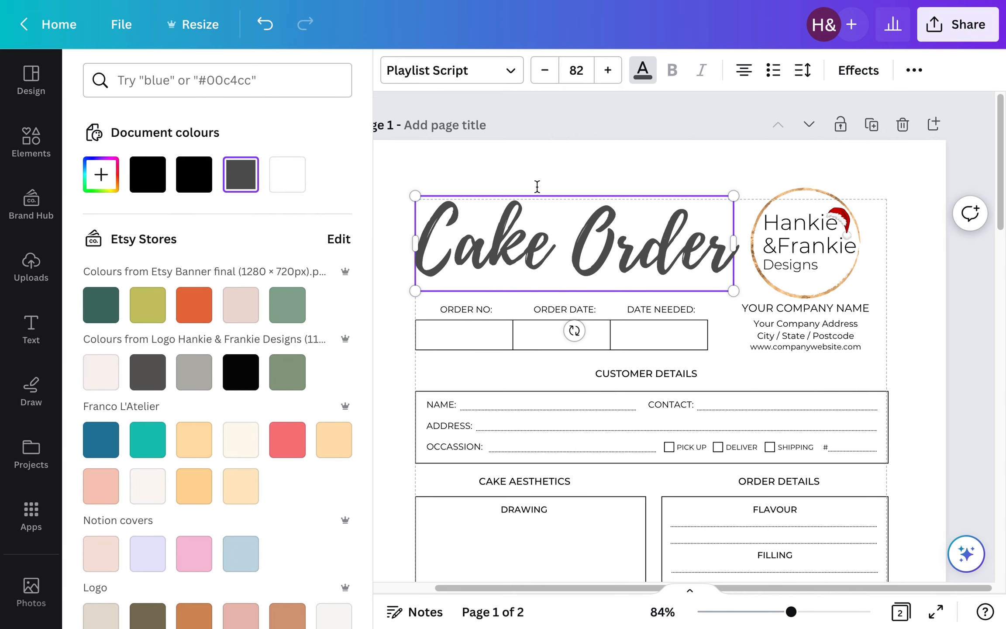
# Browse the brand kit's logos and colours, switch to the elements library, and deselect the title.
pyautogui.click(36, 213)
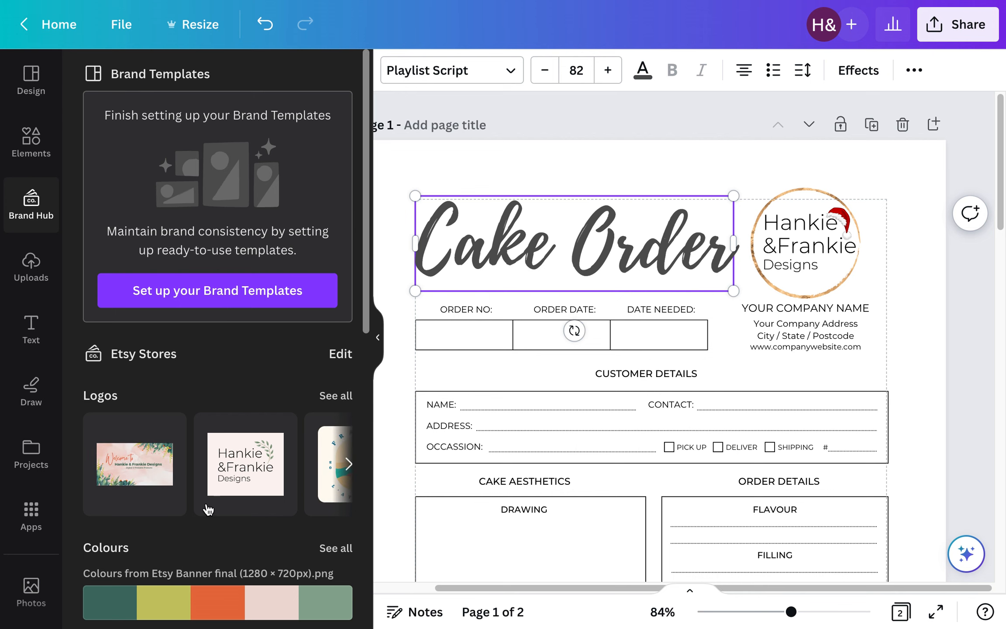
pyautogui.scroll(-10, 200, 469)
pyautogui.scroll(10, 198, 467)
pyautogui.click(33, 164)
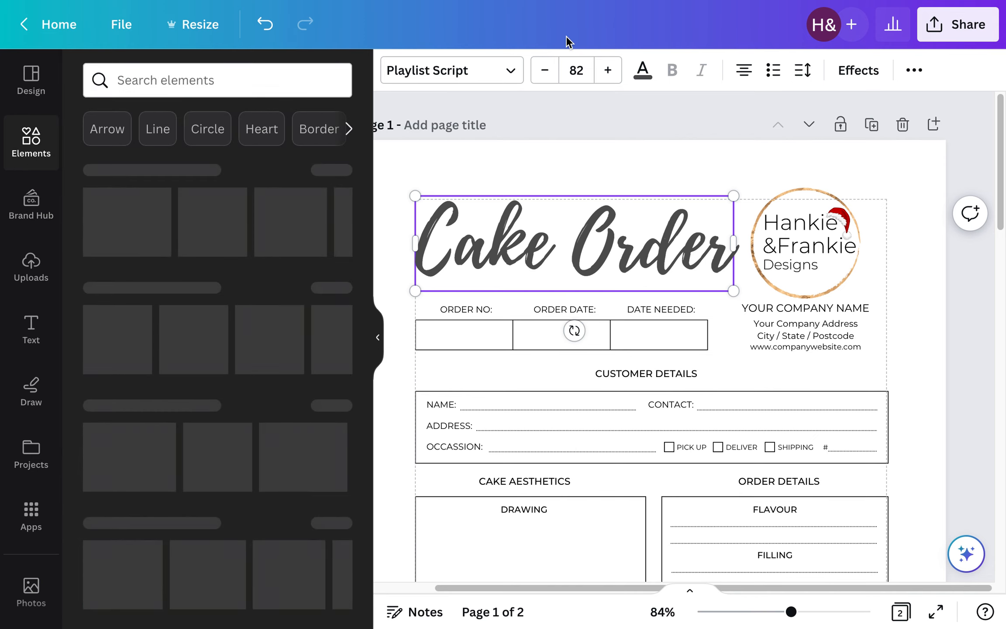
pyautogui.click(984, 348)
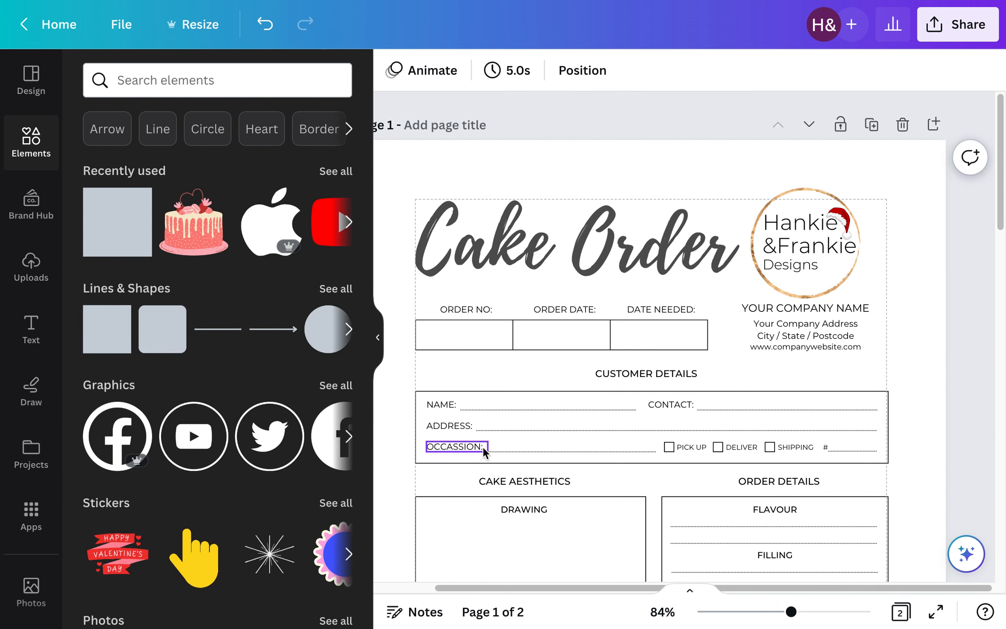
# Replace the company name placeholder below the logo with "HANKIE & FRANKIE".
pyautogui.doubleClick(798, 307)
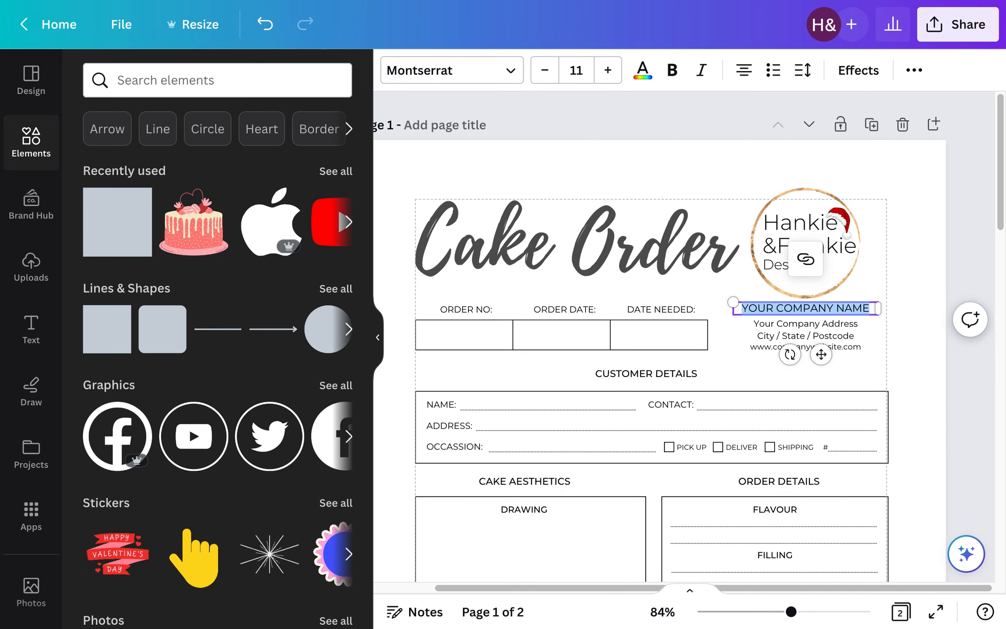
pyautogui.write('HANKIE &')
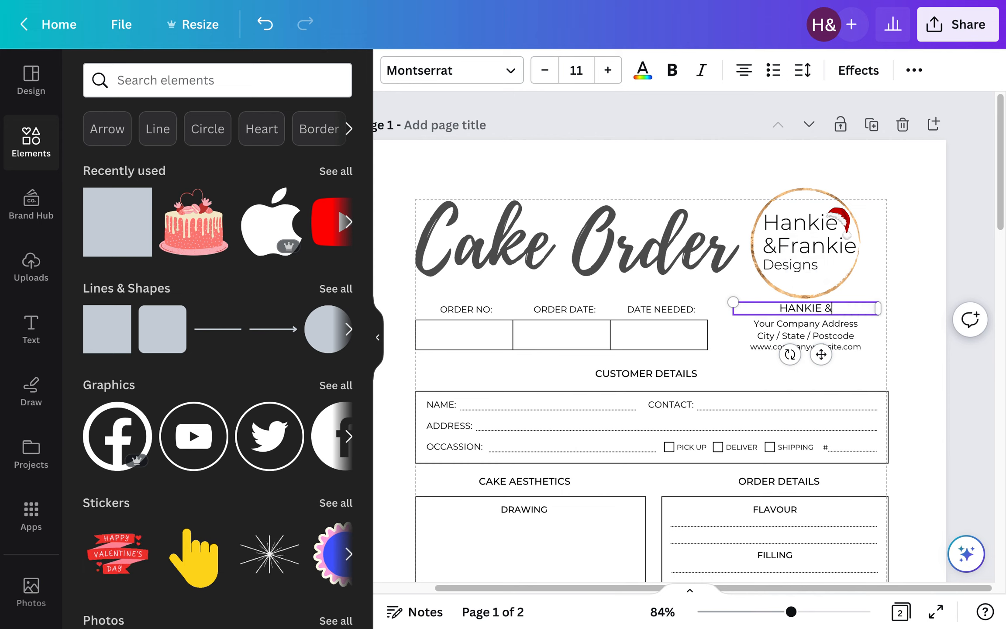
pyautogui.write(' FRANKIE')
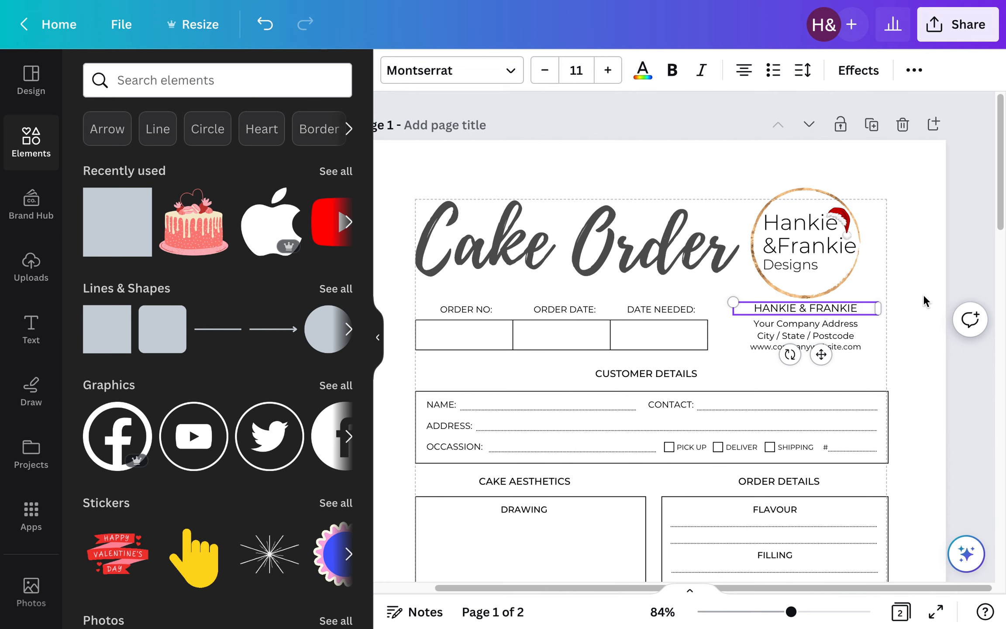
pyautogui.click(948, 273)
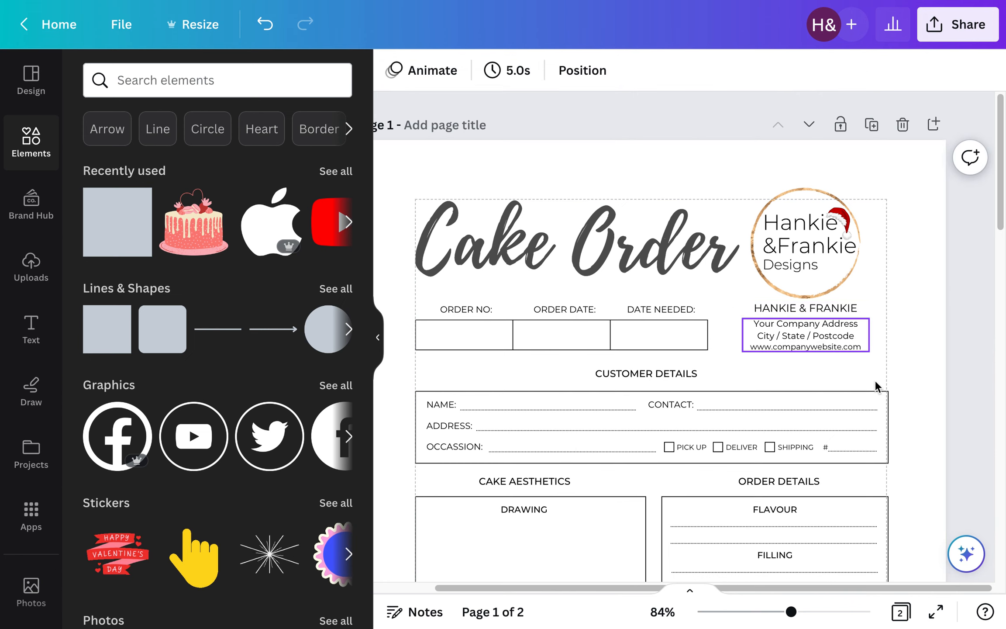
# Delete the shipping option from Customer Details, including its number line, # sign, SHIPPING label and checkbox.
pyautogui.scroll(-2, 914, 391)
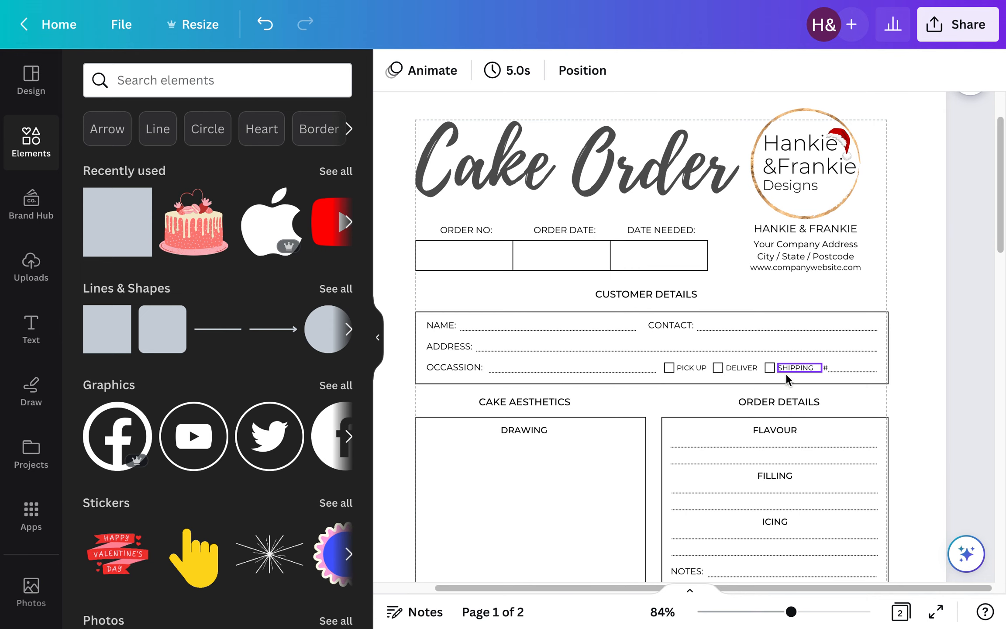
pyautogui.click(838, 372)
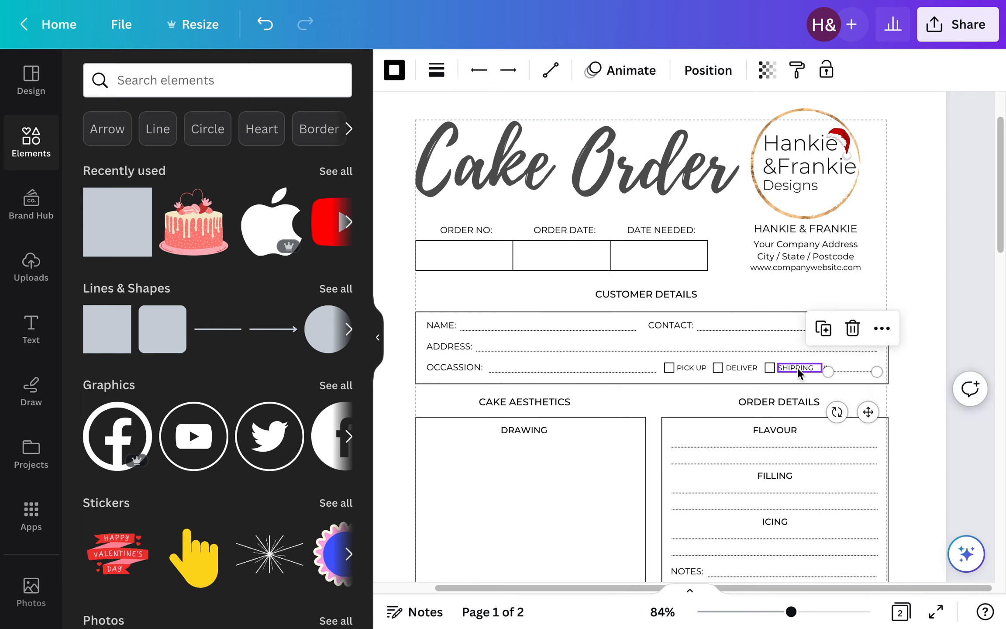
pyautogui.press('Delete')
pyautogui.click(825, 368)
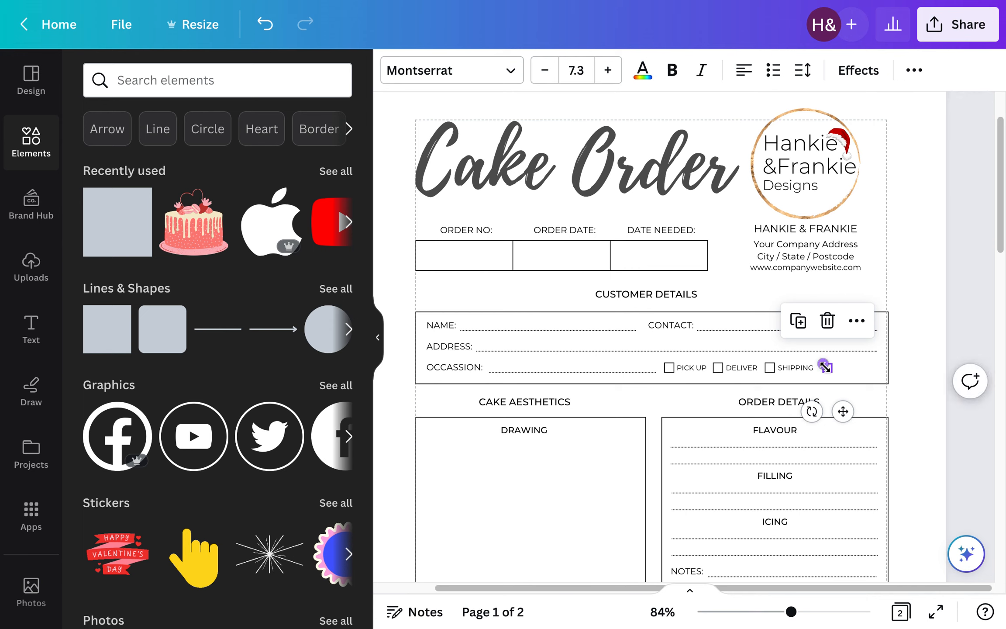
pyautogui.press('Delete')
pyautogui.click(801, 367)
pyautogui.press('Delete')
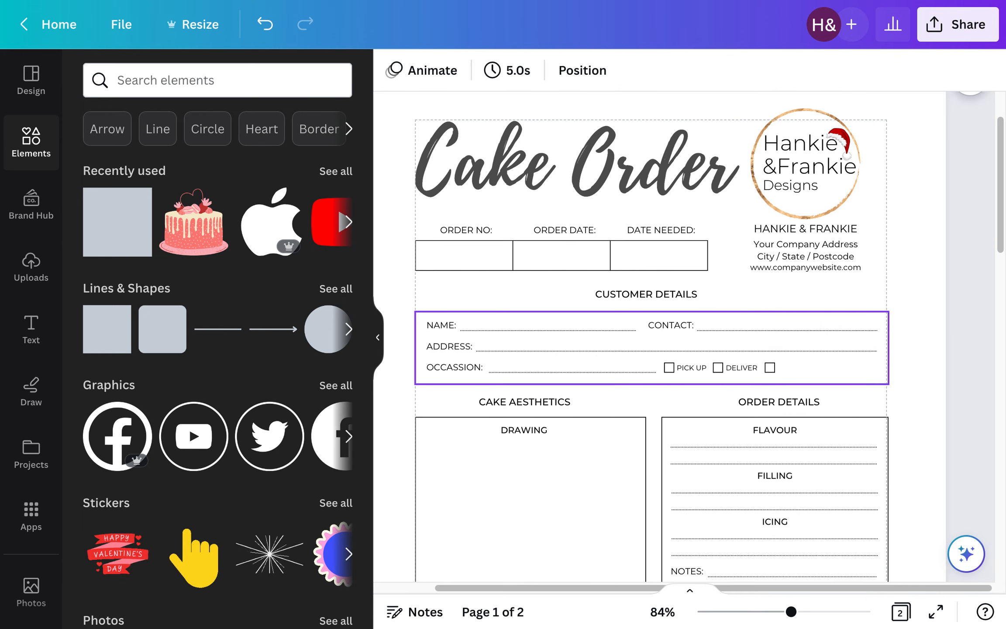
pyautogui.click(770, 369)
pyautogui.press('Delete')
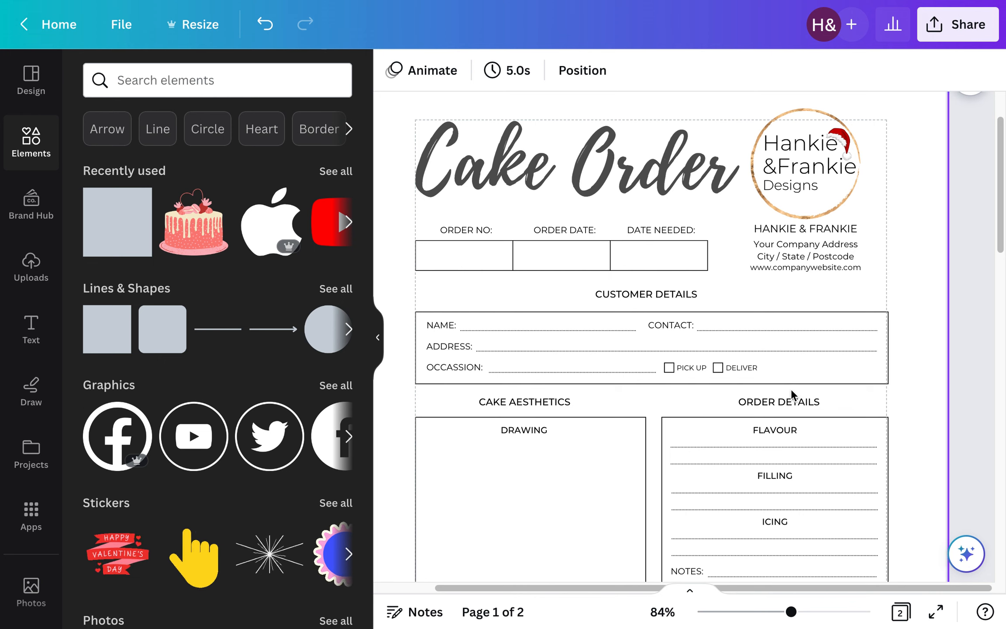
# Group the PICK UP and DELIVER labels with their checkboxes and move the group slightly right along the occasion row.
pyautogui.click(747, 363)
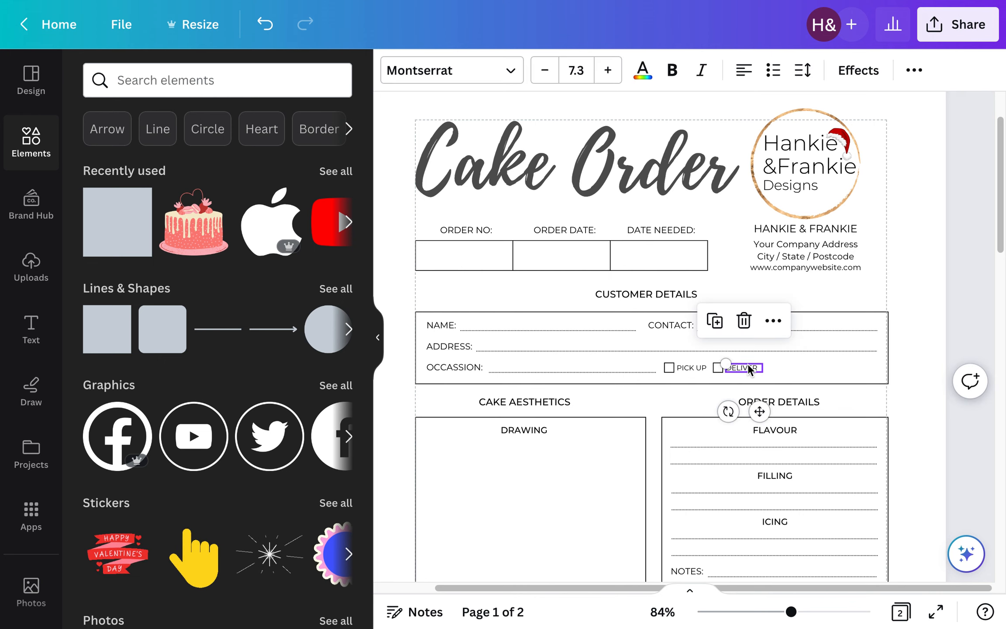
pyautogui.keyDown('shift'); pyautogui.click(714, 368); pyautogui.keyUp('shift')
pyautogui.keyDown('shift'); pyautogui.click(684, 367); pyautogui.keyUp('shift')
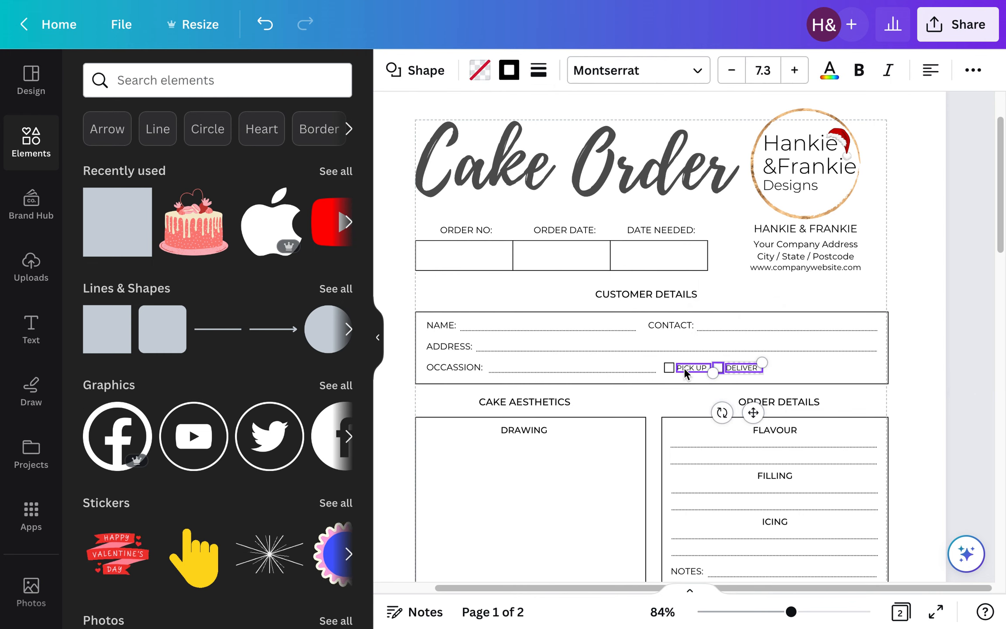
pyautogui.keyDown('shift'); pyautogui.click(670, 368); pyautogui.keyUp('shift')
pyautogui.keyDown('shift'); pyautogui.click(664, 367); pyautogui.keyUp('shift')
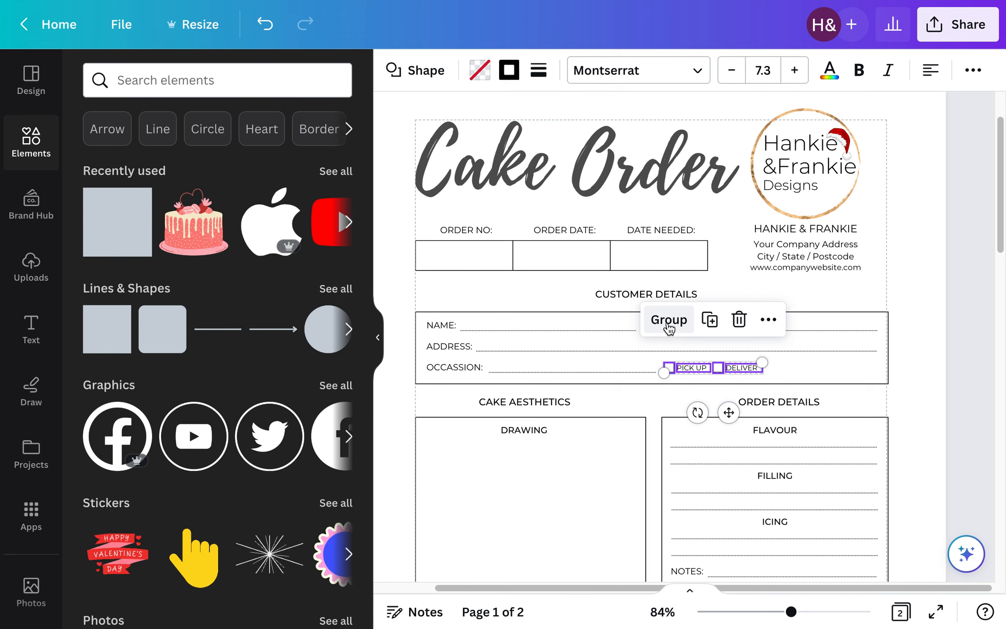
pyautogui.click(670, 320)
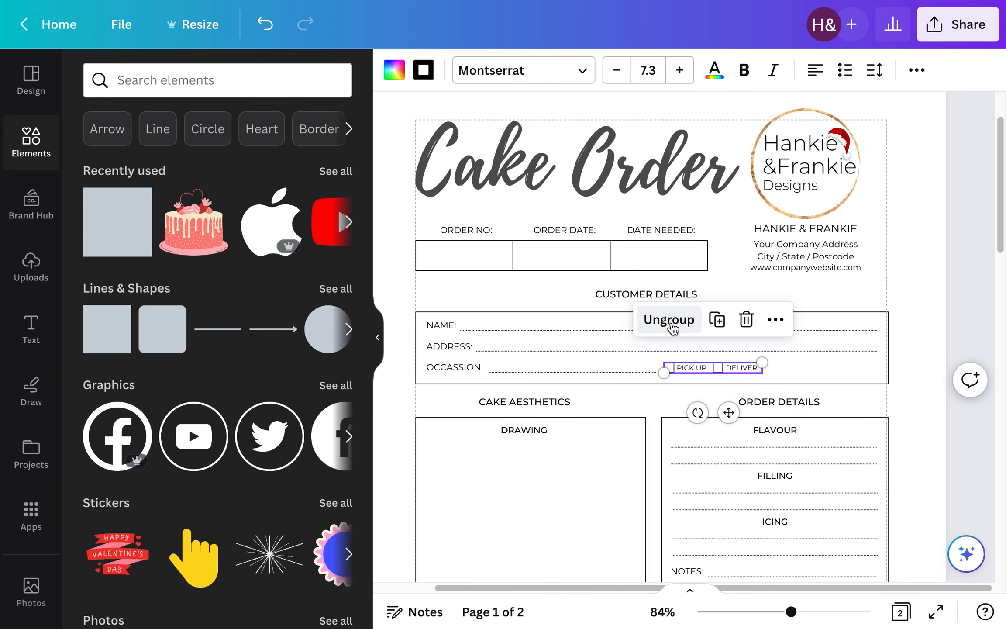
pyautogui.moveTo(728, 412); pyautogui.dragTo(757, 411)
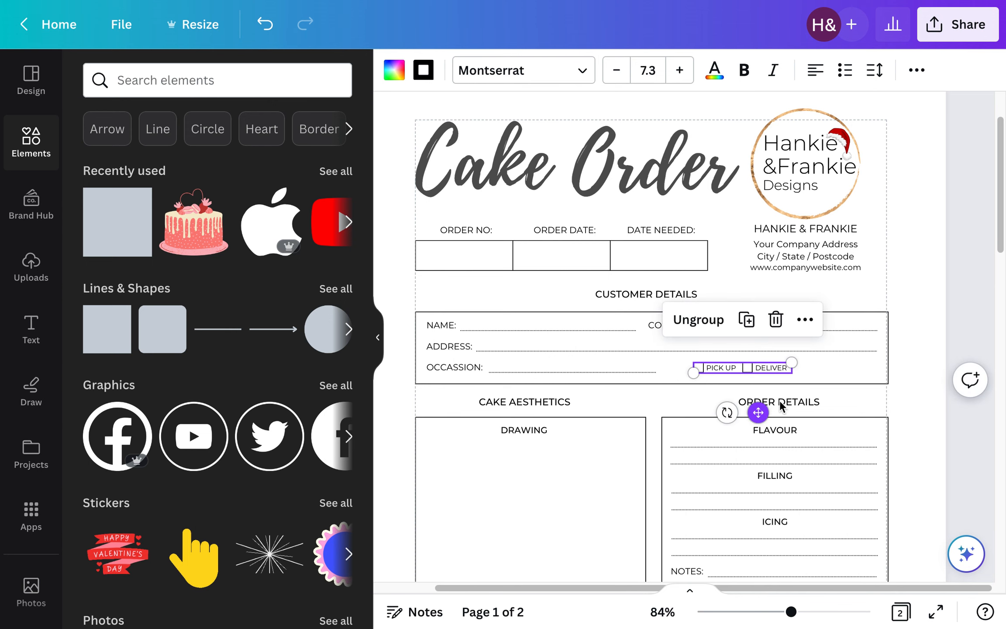
pyautogui.click(918, 341)
# Try adding a Notes line in Order Details by duplicating the lowest line and moving the copy up, and discard the copy.
pyautogui.scroll(-5, 918, 341)
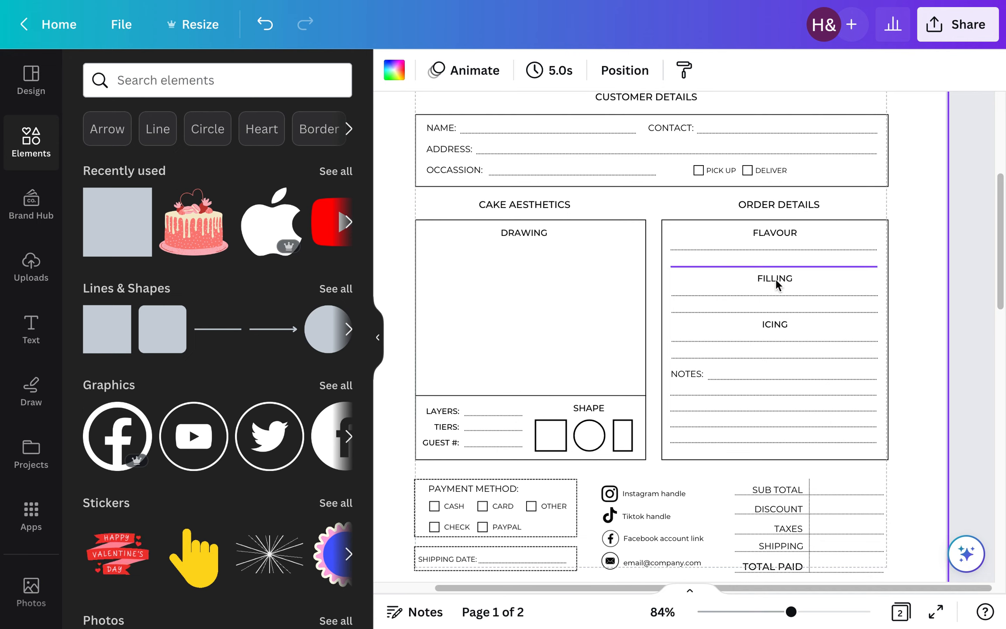
pyautogui.click(768, 442)
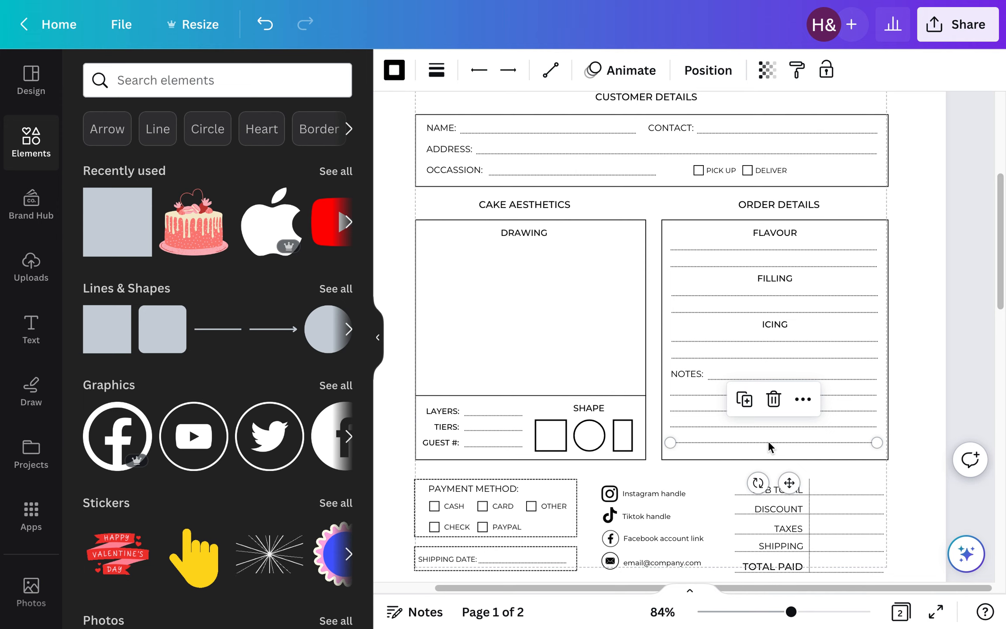
pyautogui.click(748, 404)
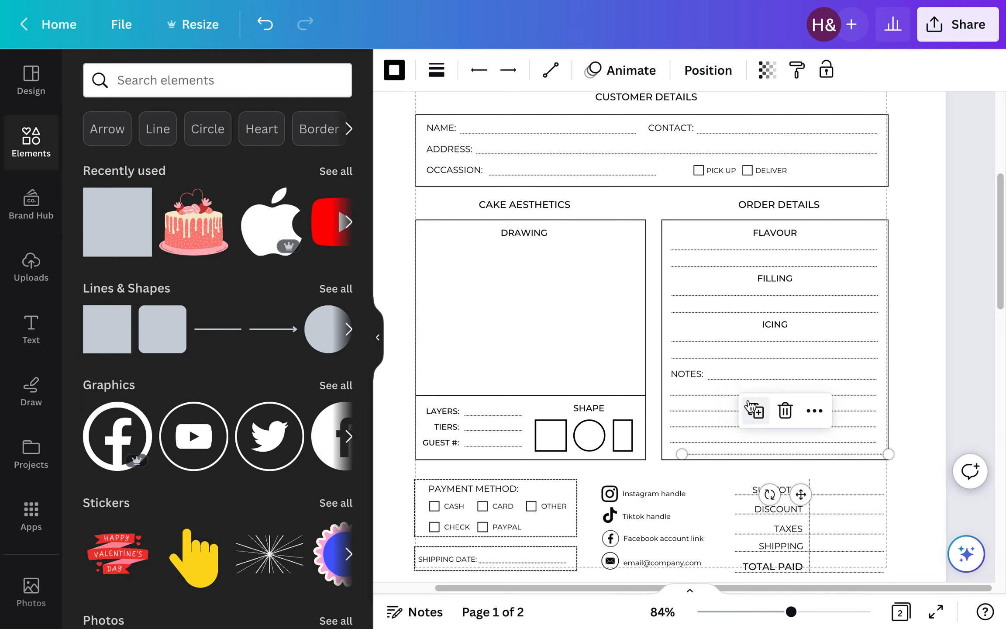
pyautogui.moveTo(800, 494); pyautogui.dragTo(791, 459)
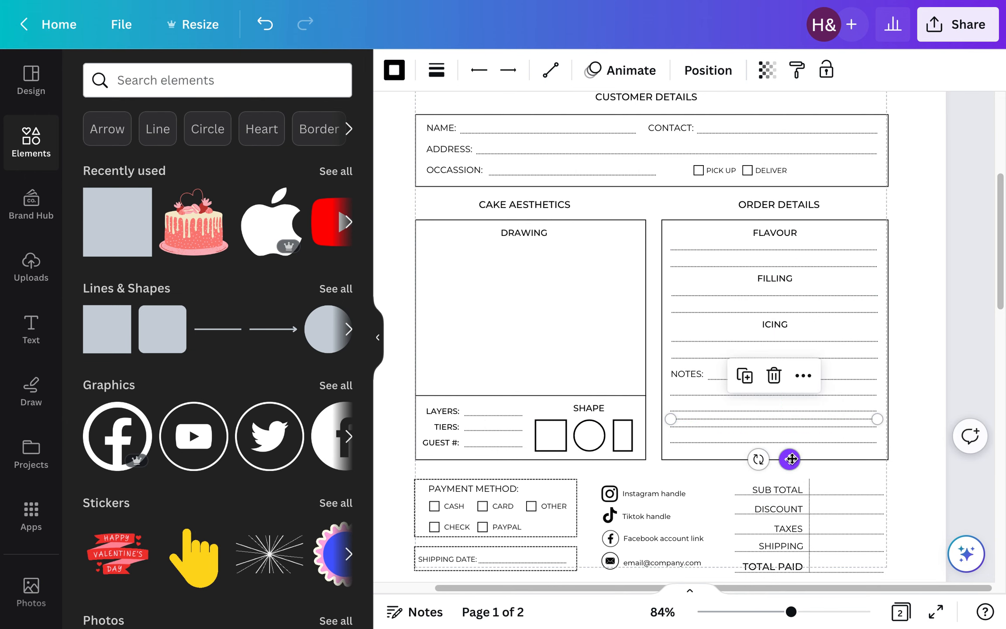
pyautogui.press('Escape')
# Replace the PAYPAL label under Payment Method with "CASHAPP" and widen its text box so it fits on one line.
pyautogui.scroll(-4, 792, 457)
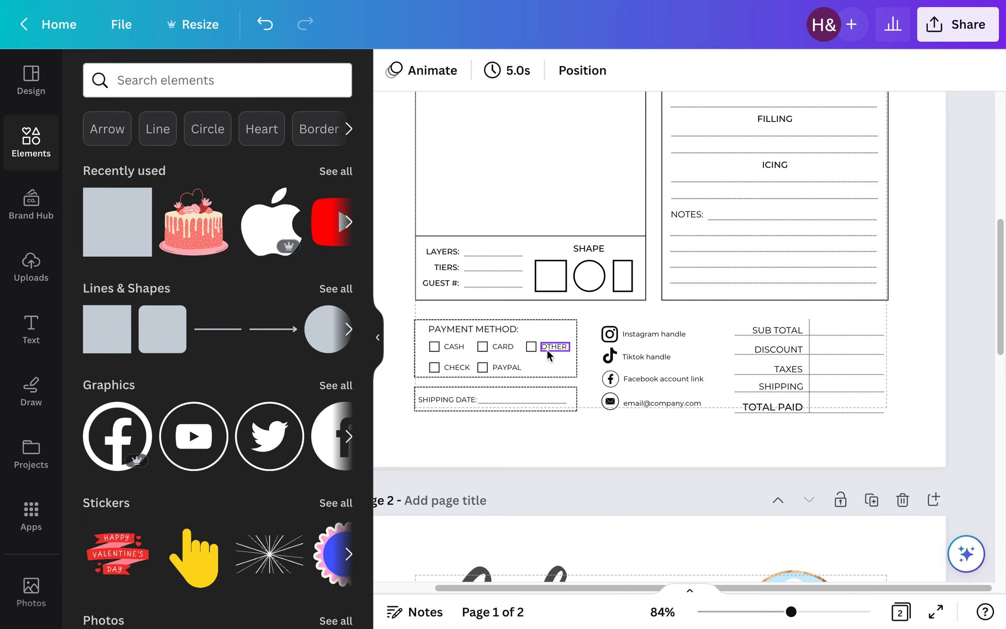
pyautogui.doubleClick(505, 367)
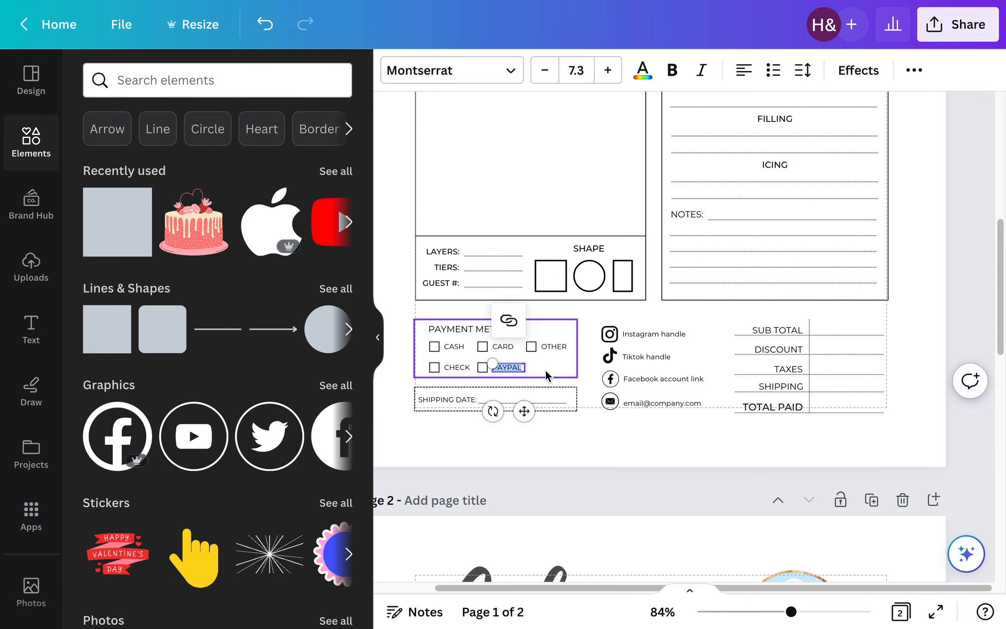
pyautogui.write('CAS')
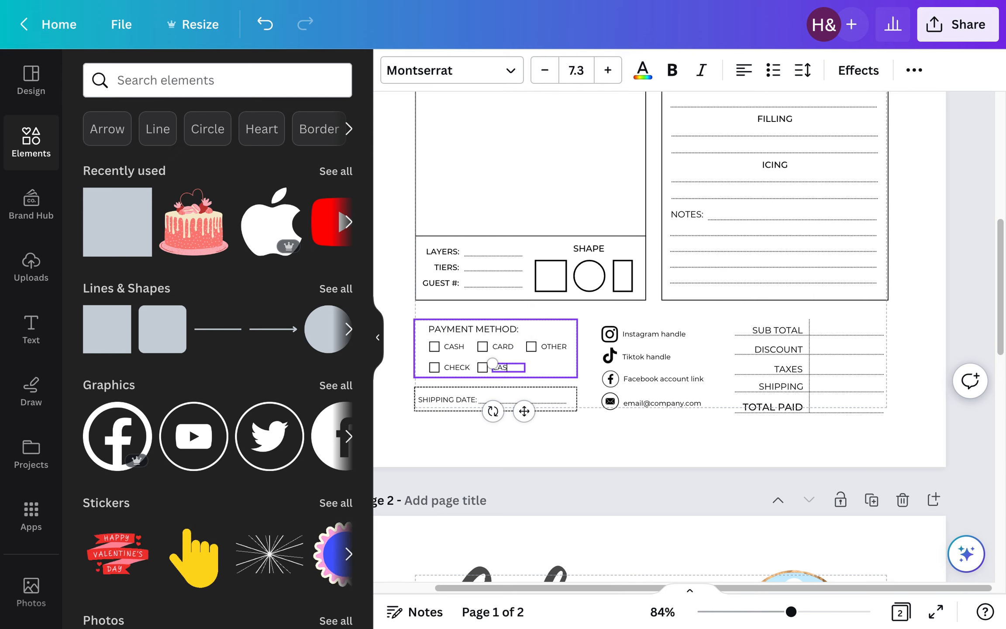
pyautogui.write('HAPP')
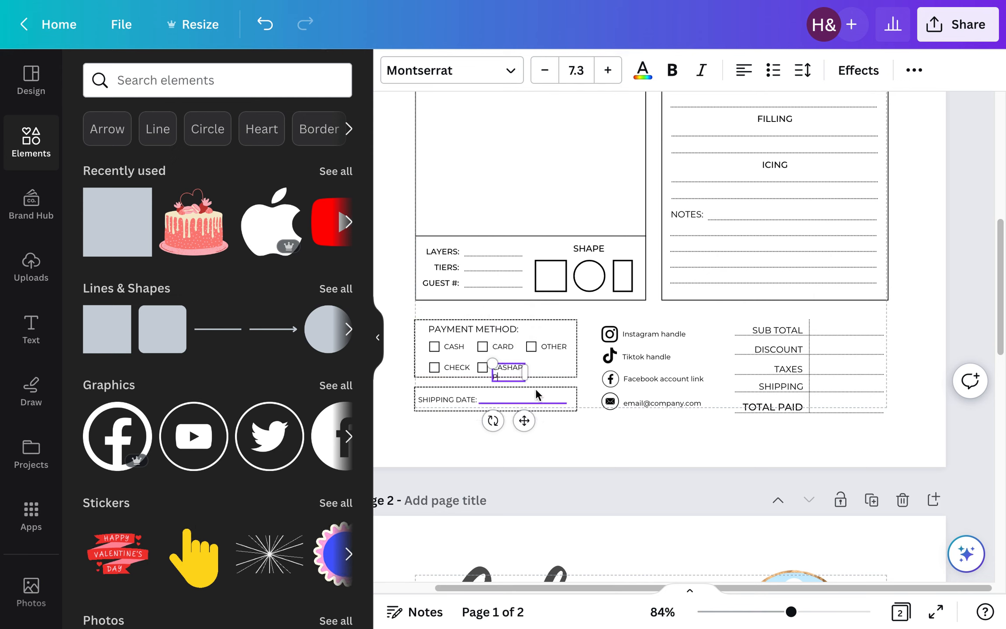
pyautogui.moveTo(524, 372); pyautogui.dragTo(535, 372)
pyautogui.click(976, 309)
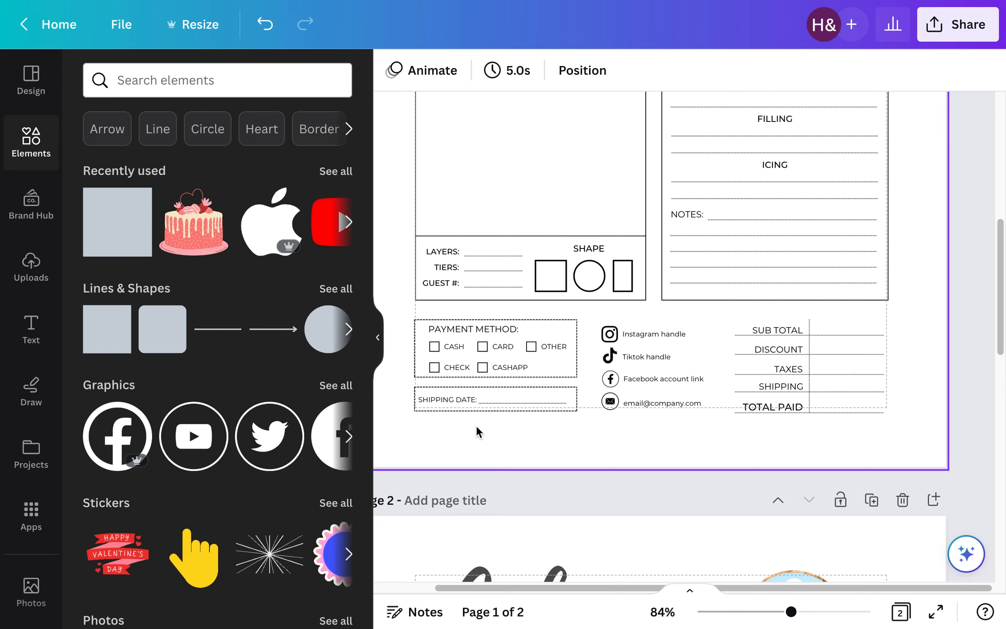
# Delete the whole SHIPPING DATE field below the Payment Method box, including its label, line and dashed frame.
pyautogui.moveTo(475, 429); pyautogui.dragTo(503, 384)
pyautogui.press('Delete')
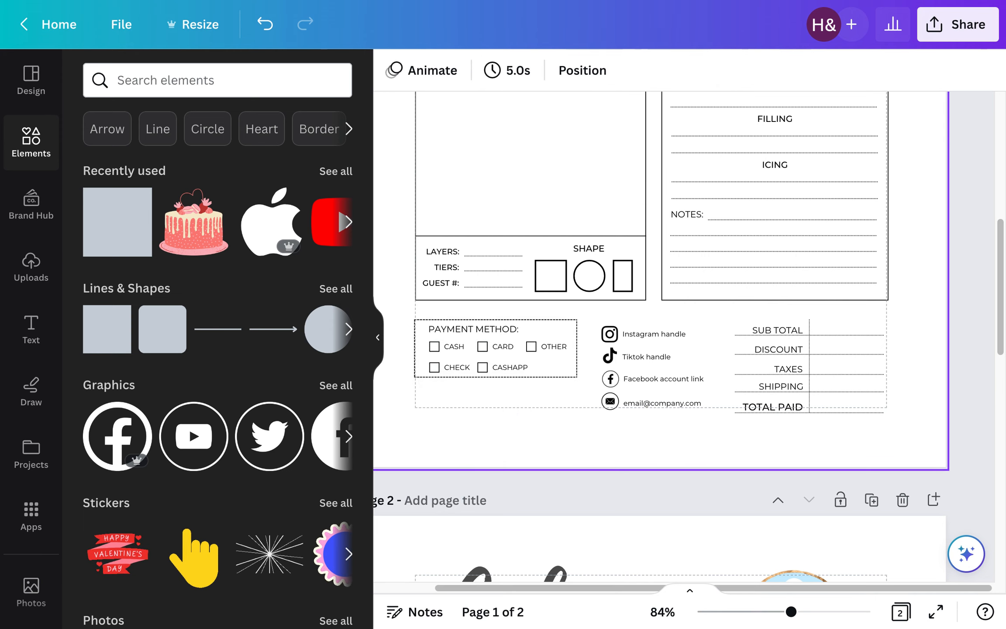
pyautogui.click(543, 376)
pyautogui.click(543, 374)
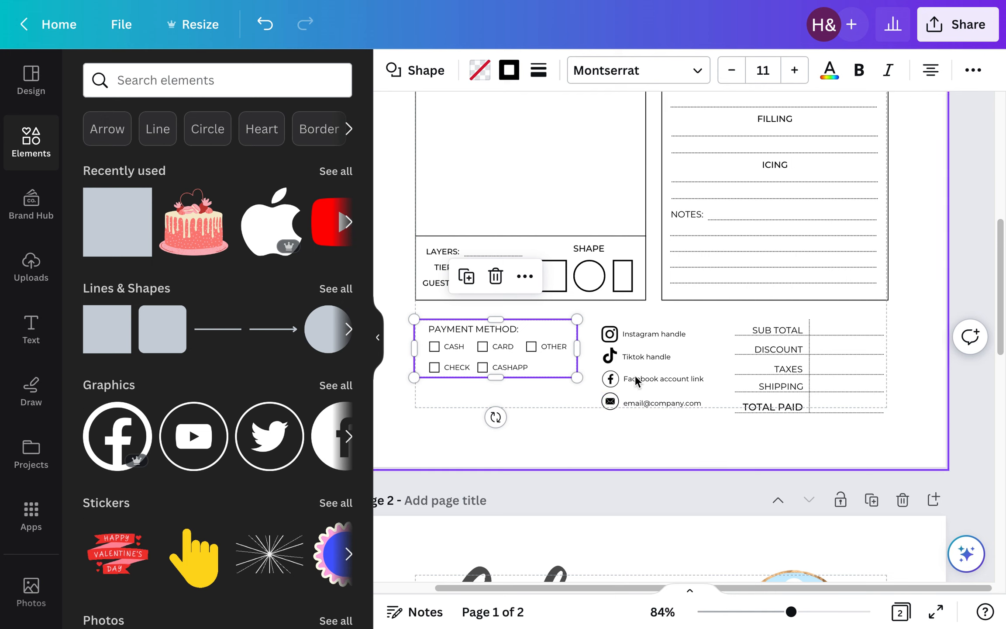
pyautogui.click(643, 455)
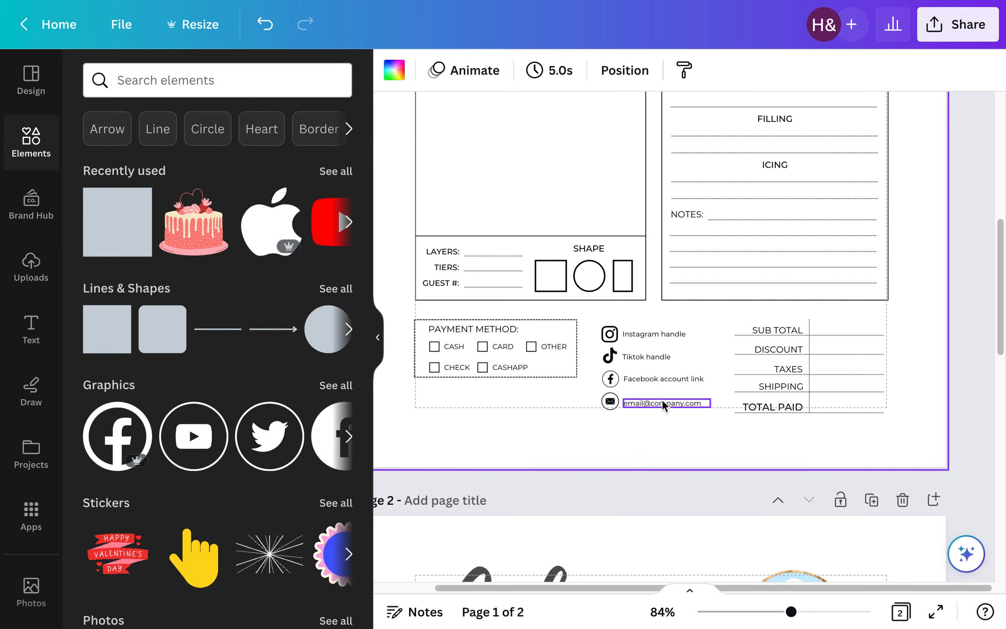
pyautogui.moveTo(595, 315); pyautogui.dragTo(684, 383)
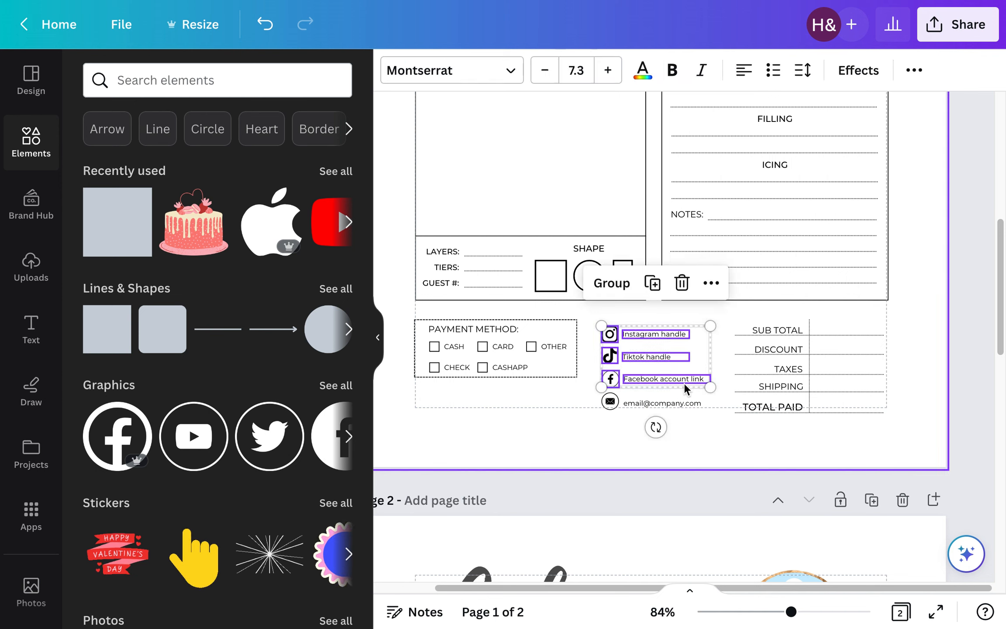
pyautogui.click(617, 458)
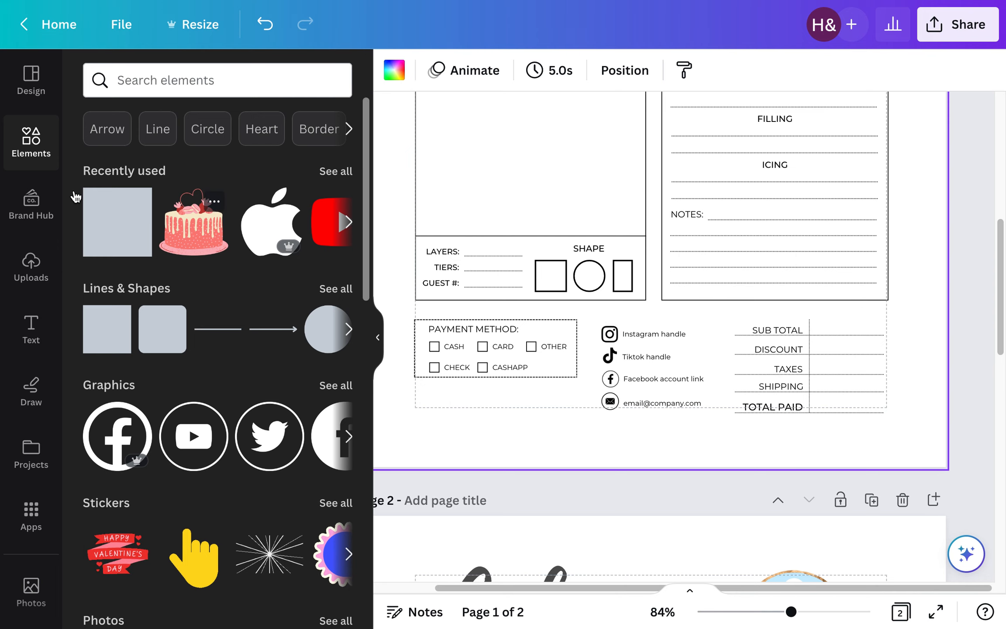
# Search the elements for "linkedin icon" and delete the TikTok icon from the social contacts list.
pyautogui.click(160, 90)
pyautogui.write('LINK')
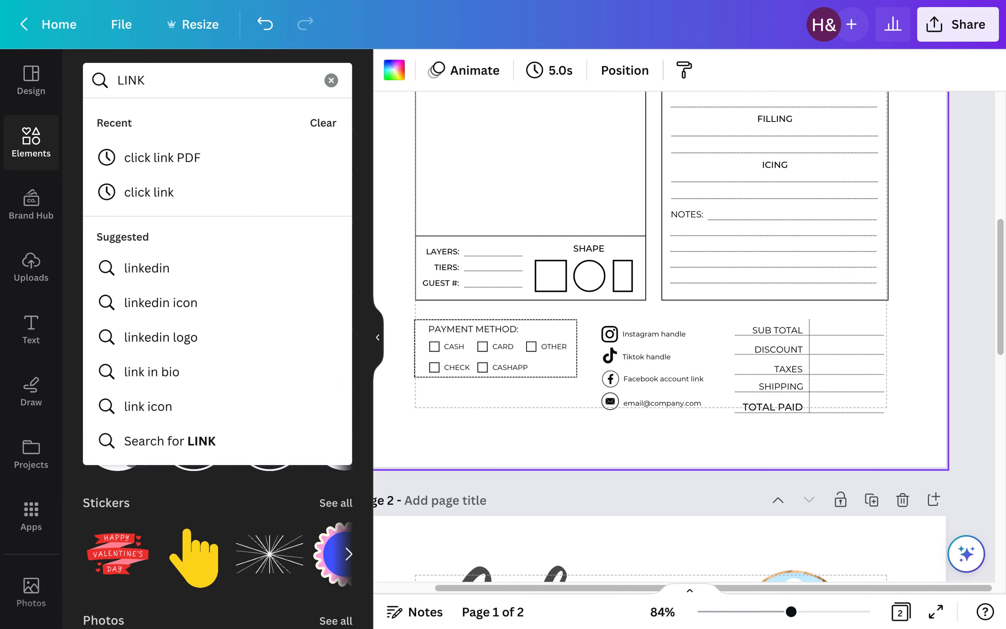
pyautogui.click(185, 302)
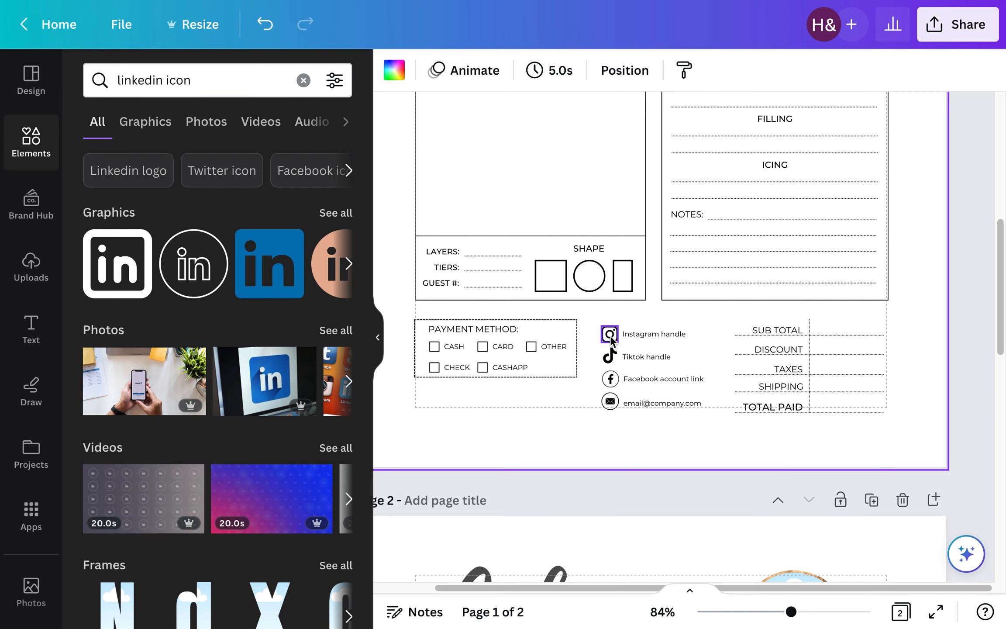
pyautogui.click(610, 357)
pyautogui.press('Delete')
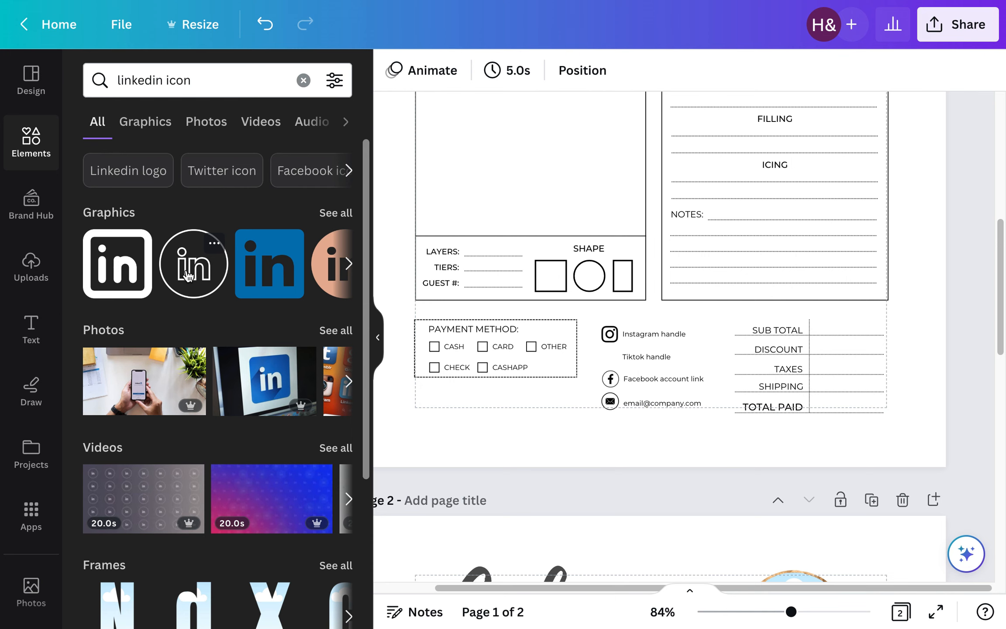
# Insert the black rounded-square LinkedIn icon, shrink it to match the other social icons and place it beside the "Tiktok handle" text.
pyautogui.click(133, 276)
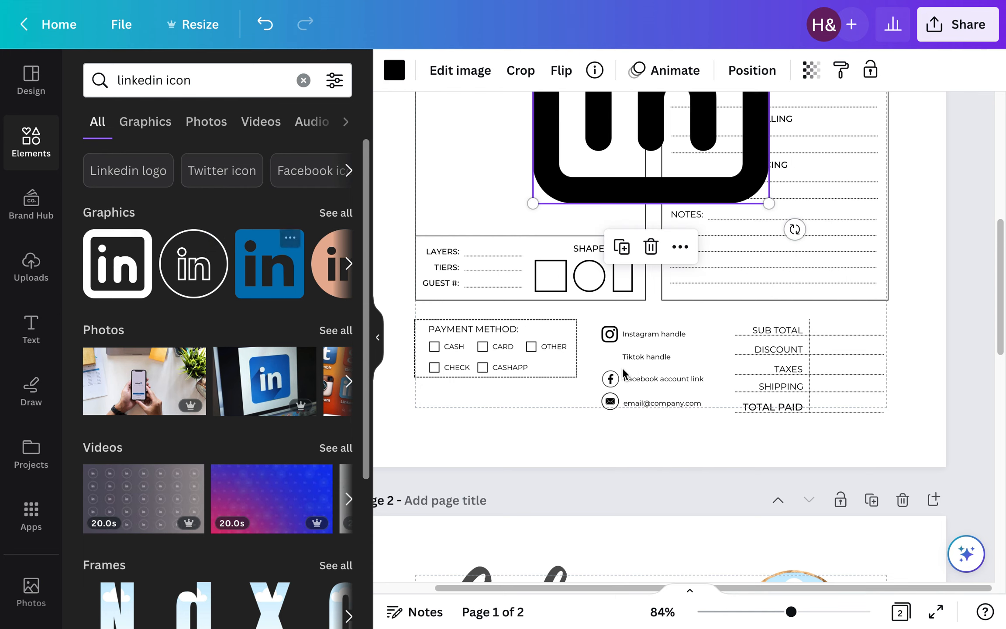
pyautogui.moveTo(707, 131); pyautogui.dragTo(735, 341)
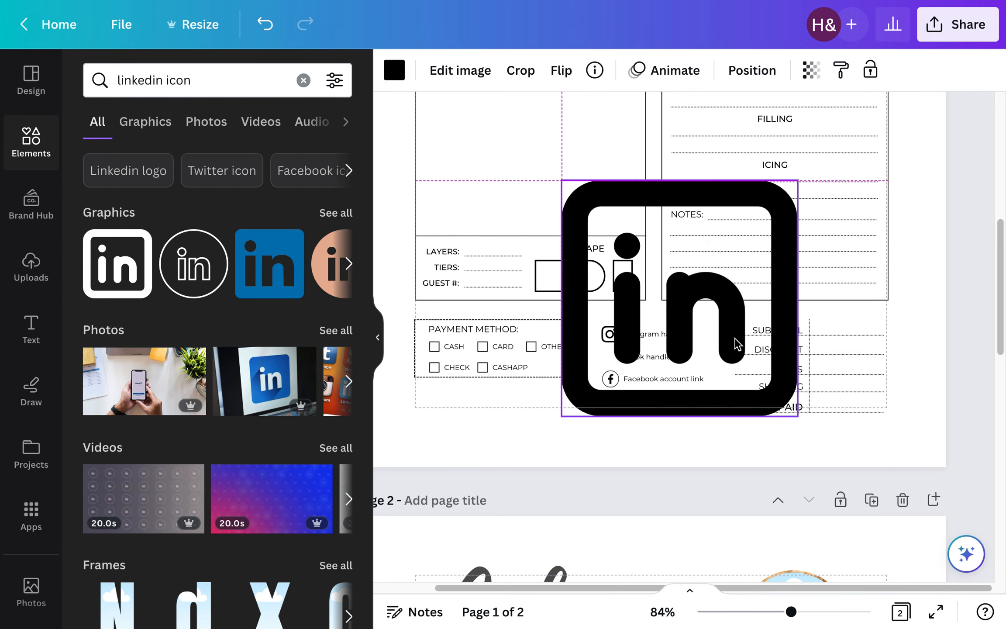
pyautogui.moveTo(798, 416); pyautogui.dragTo(632, 418)
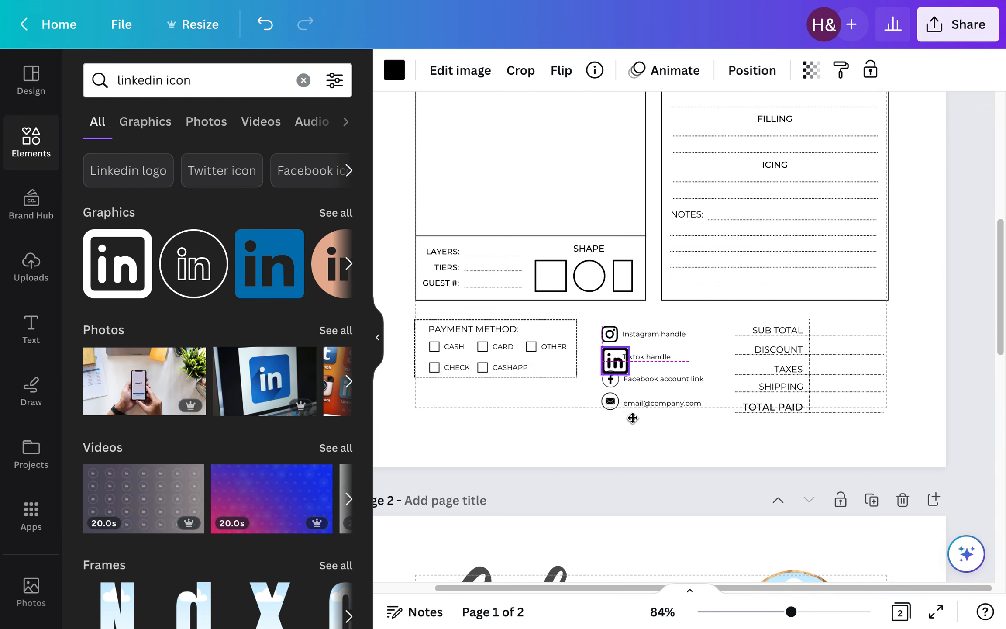
pyautogui.moveTo(629, 374); pyautogui.dragTo(617, 362)
pyautogui.click(673, 471)
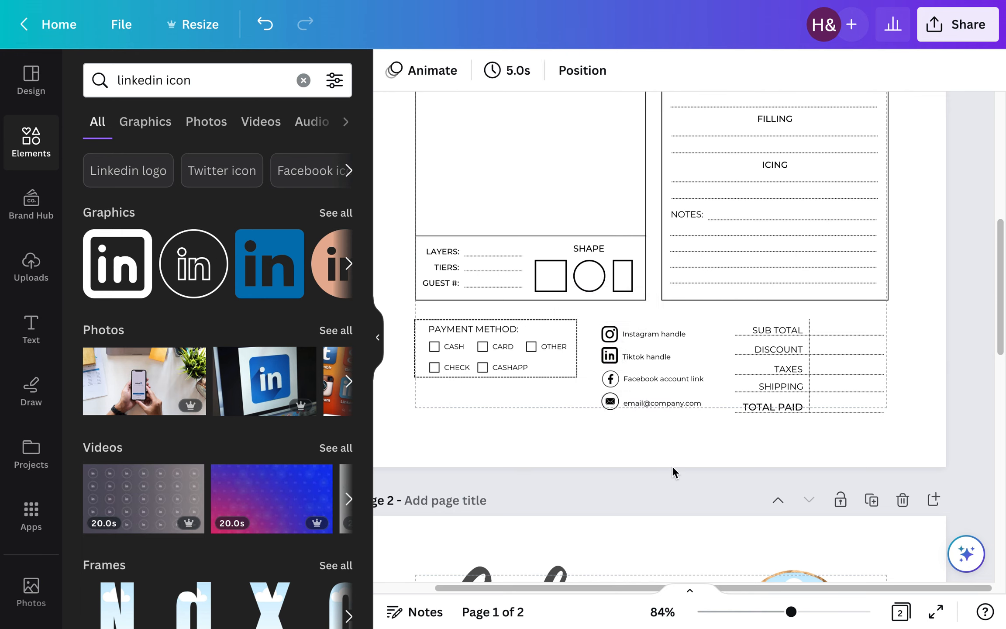
# Replace the "Tiktok handle" text with "LINKED IN PROFILE" and widen its text box so it fits on one line.
pyautogui.doubleClick(648, 358)
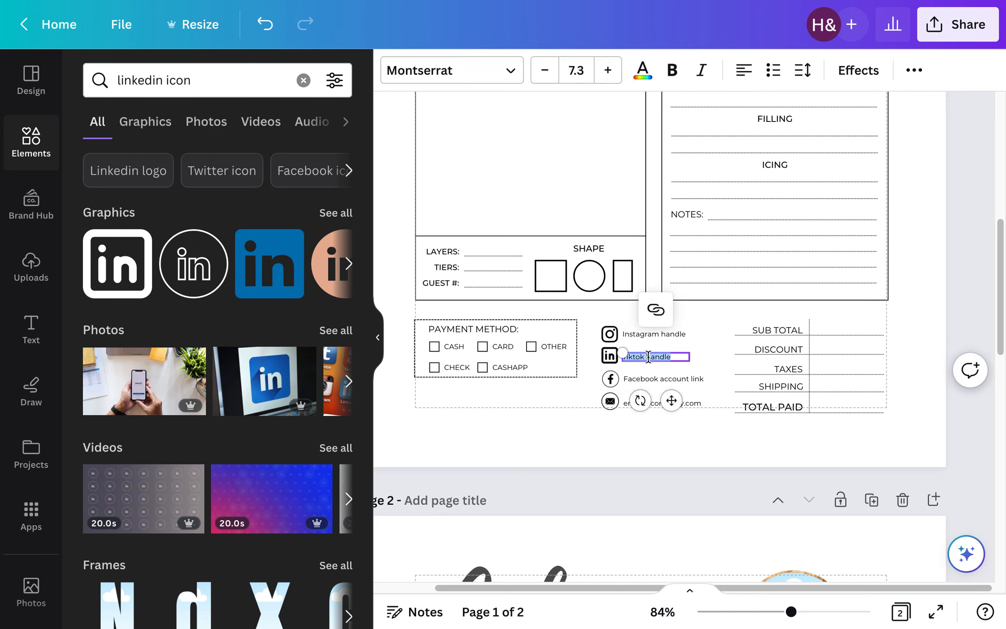
pyautogui.press('BackSpace')
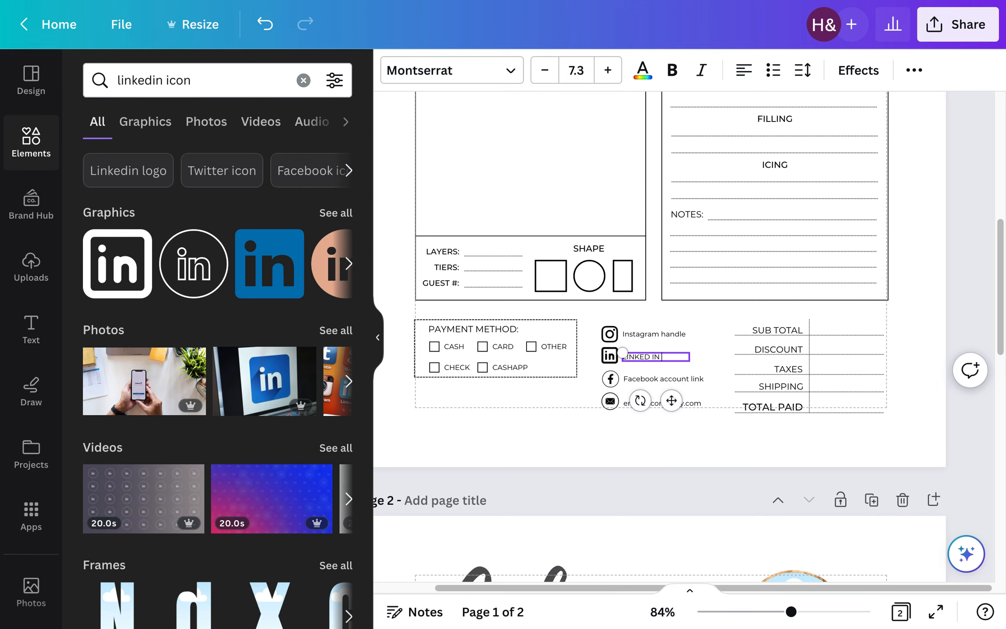
pyautogui.write('E')
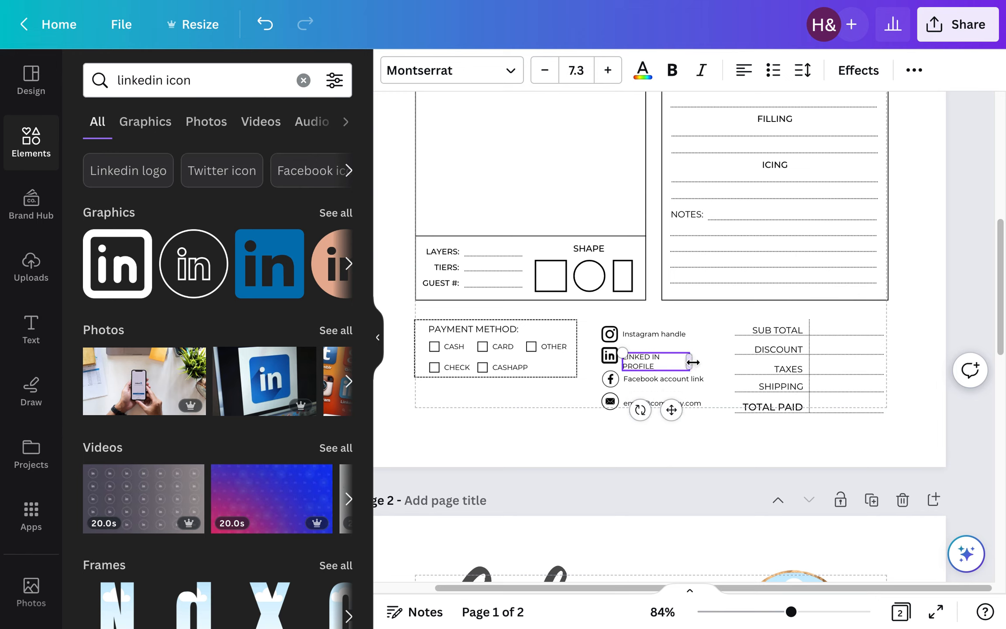
pyautogui.moveTo(693, 362); pyautogui.dragTo(698, 360)
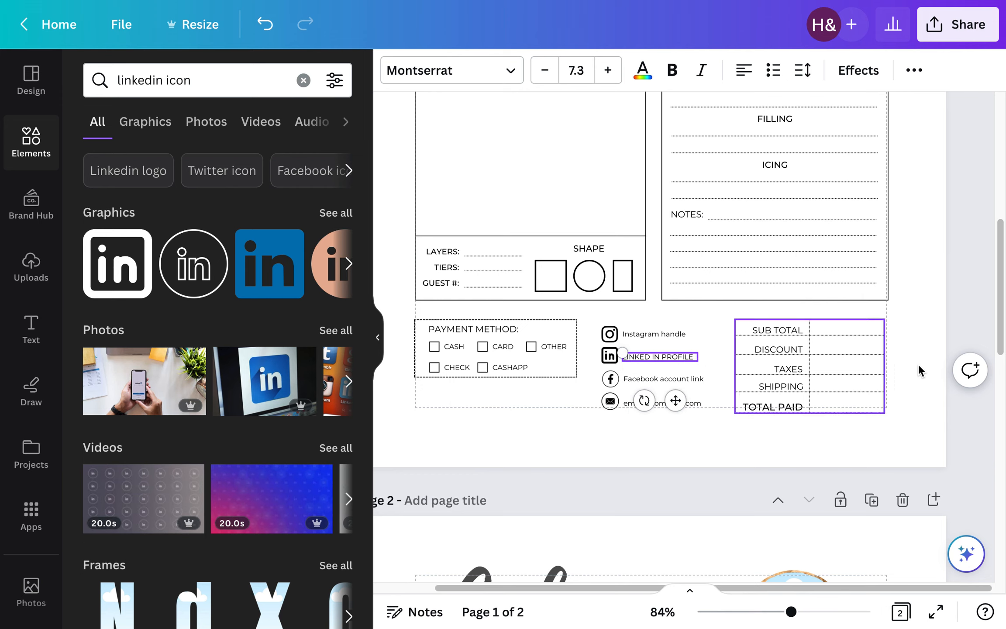
pyautogui.click(965, 286)
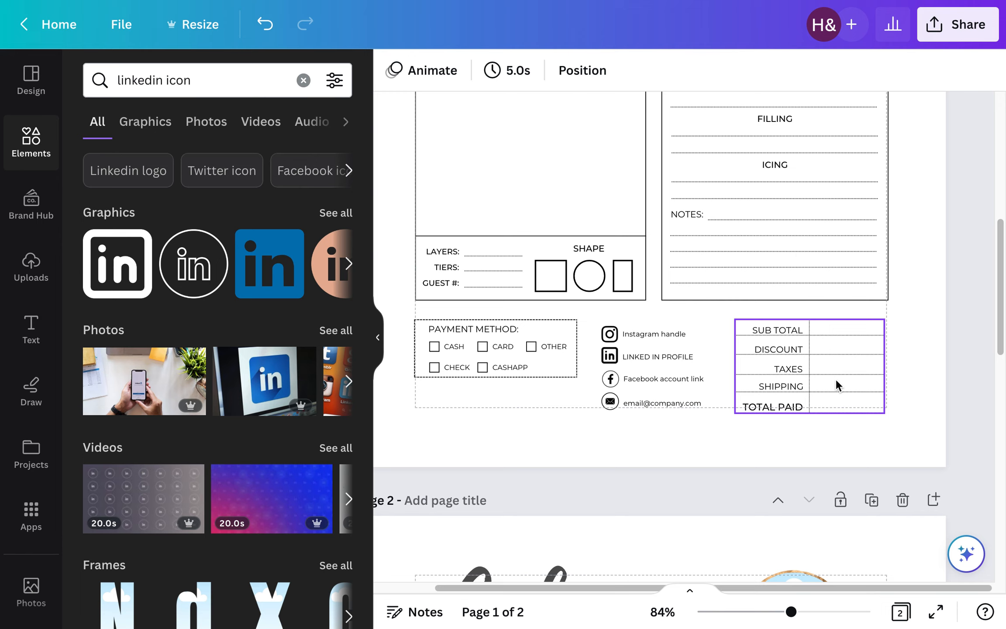
# Ungroup the totals table and delete its SHIPPING label.
pyautogui.click(788, 383)
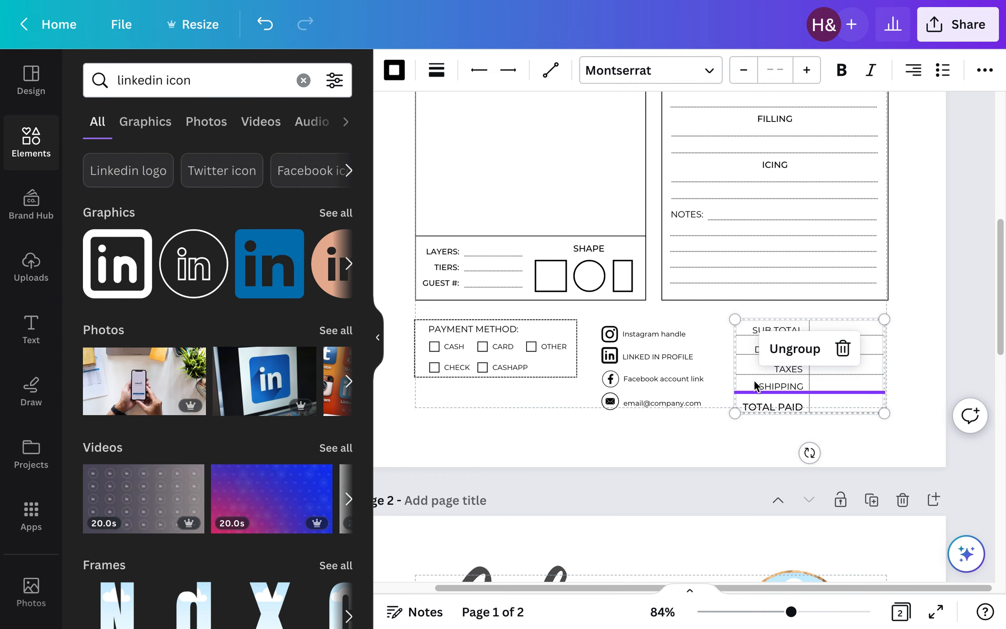
pyautogui.click(813, 335)
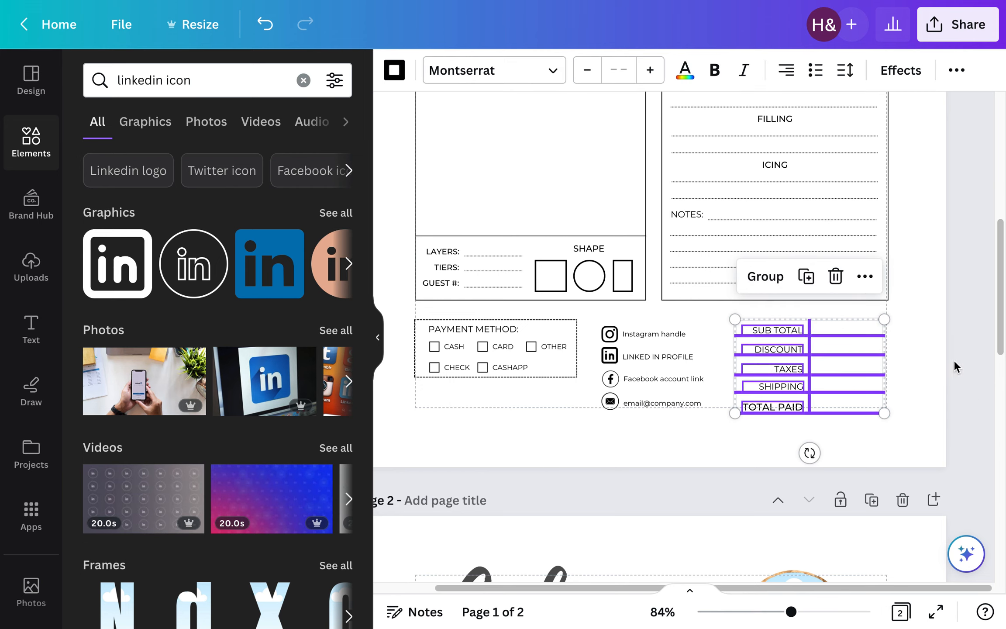
pyautogui.click(929, 392)
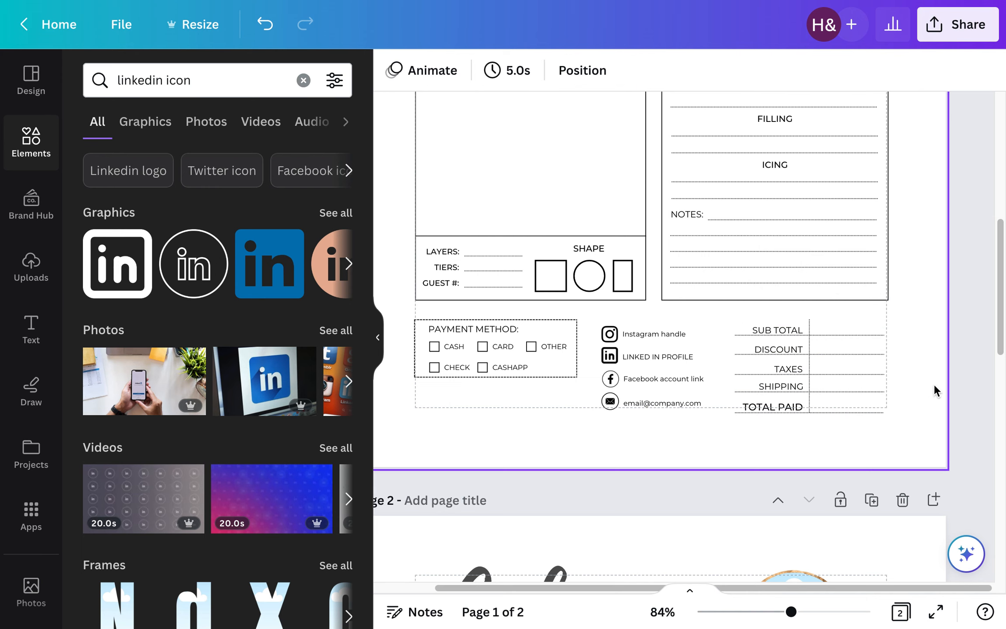
pyautogui.click(795, 387)
pyautogui.press('Delete')
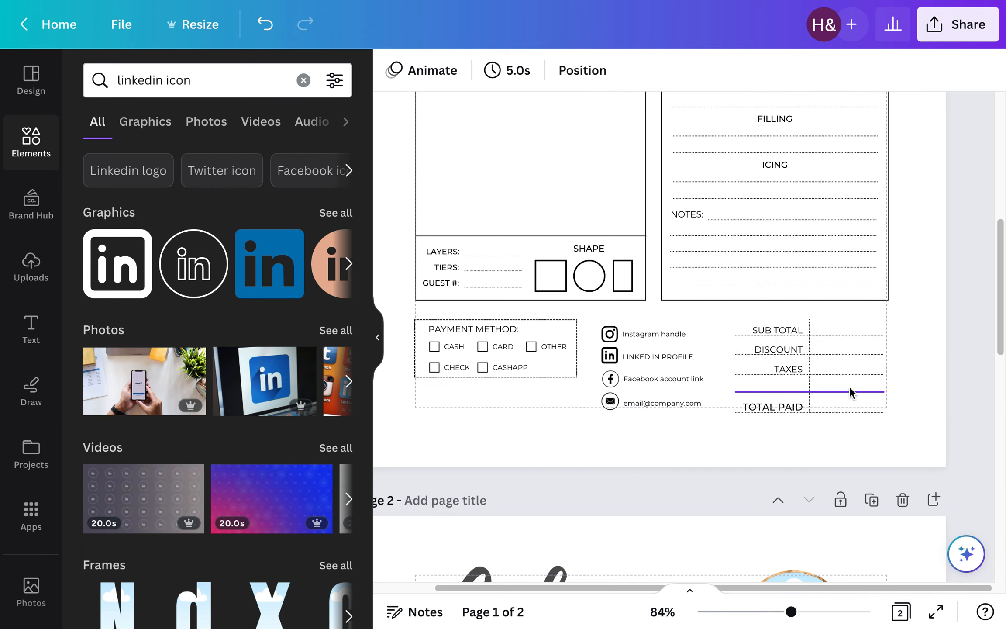
# Move the TOTAL PAID label up into the empty row below TAXES and delete the table's lowest horizontal line.
pyautogui.click(790, 411)
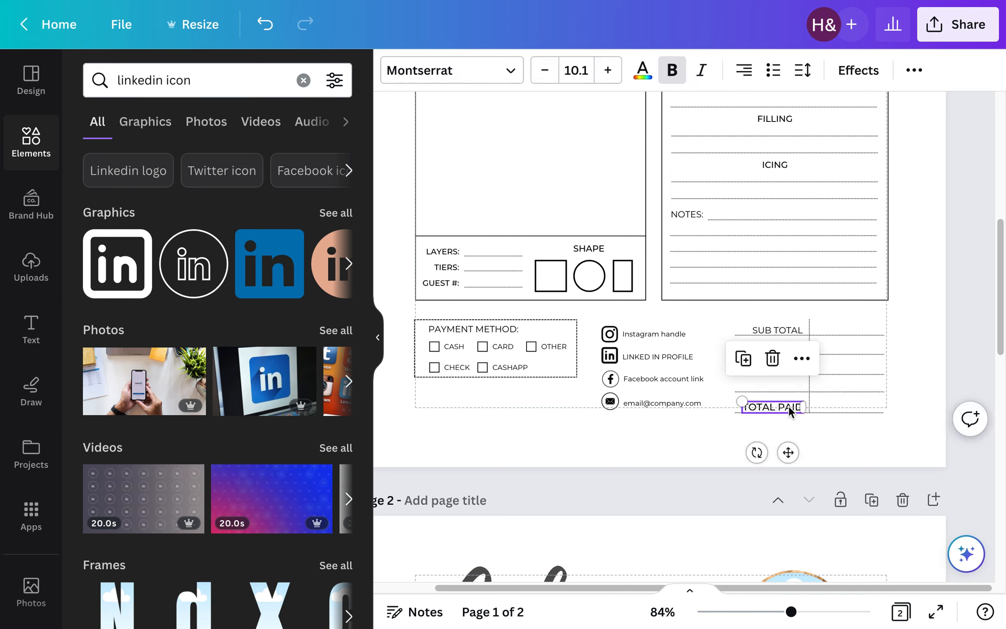
pyautogui.moveTo(789, 453); pyautogui.dragTo(789, 431)
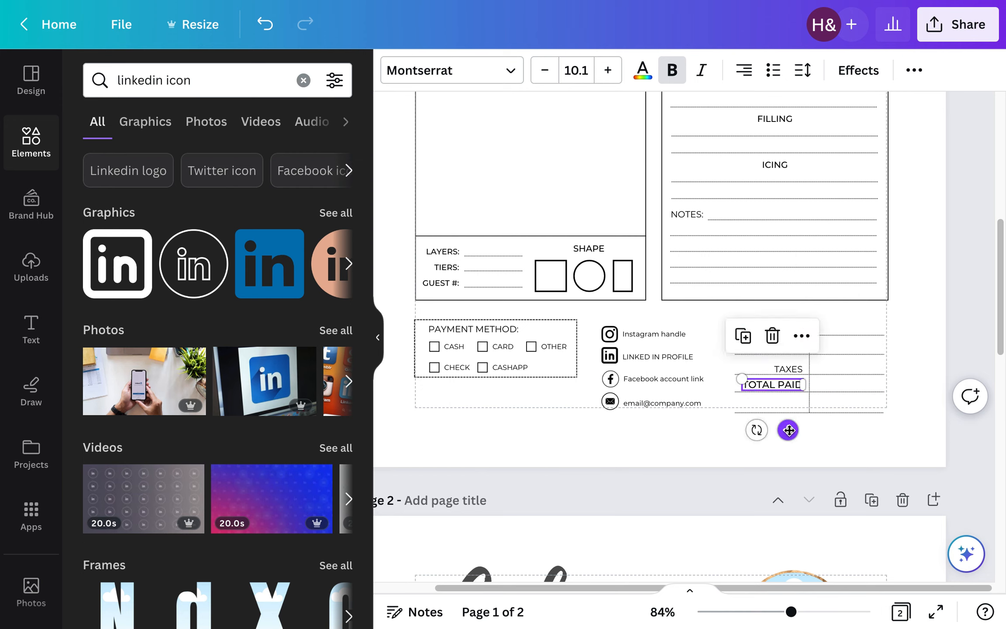
pyautogui.click(854, 416)
pyautogui.press('Escape')
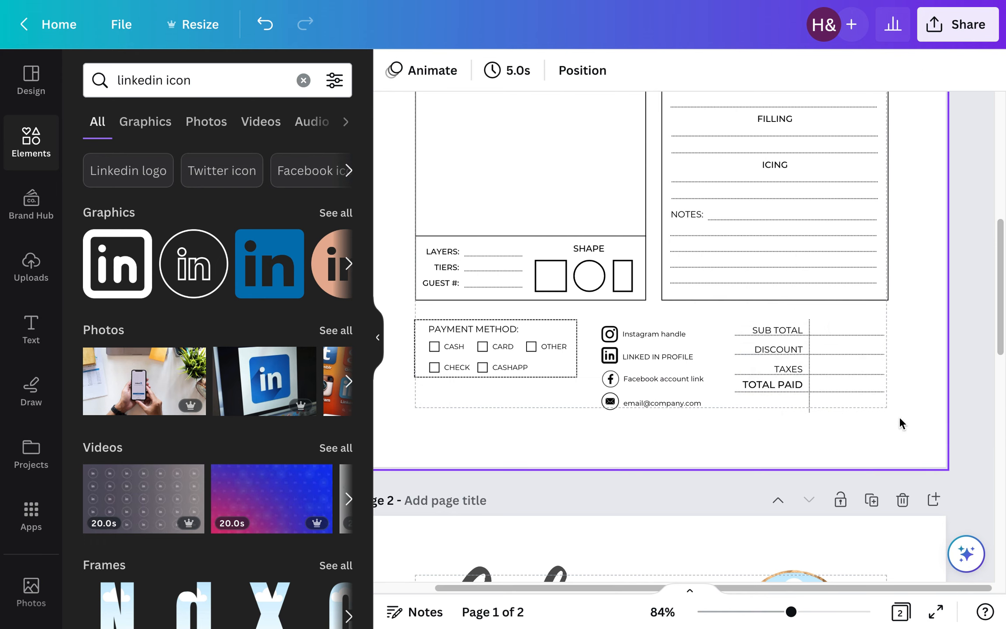
pyautogui.click(809, 404)
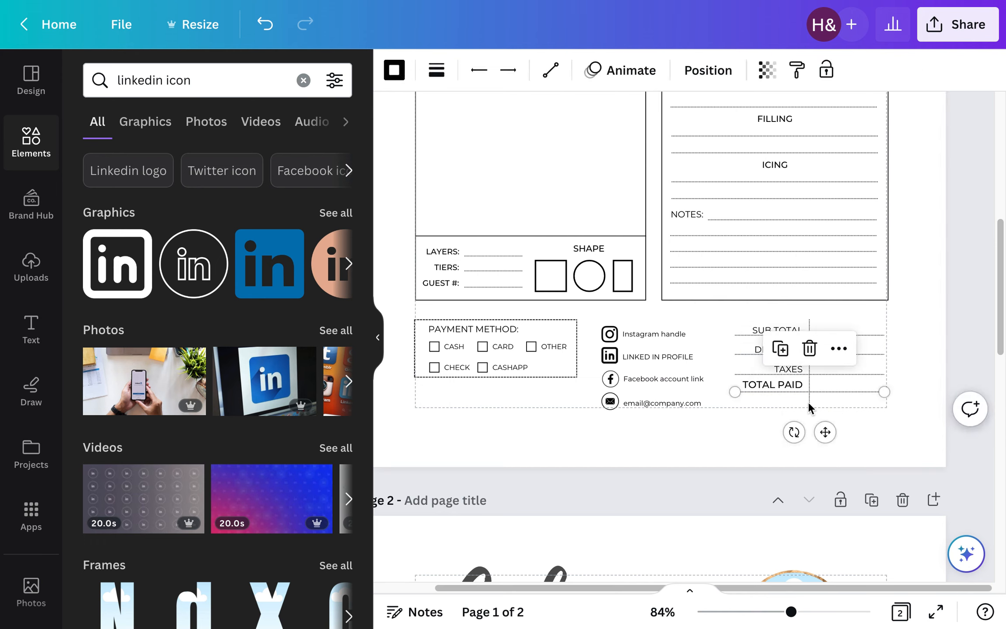
pyautogui.click(808, 408)
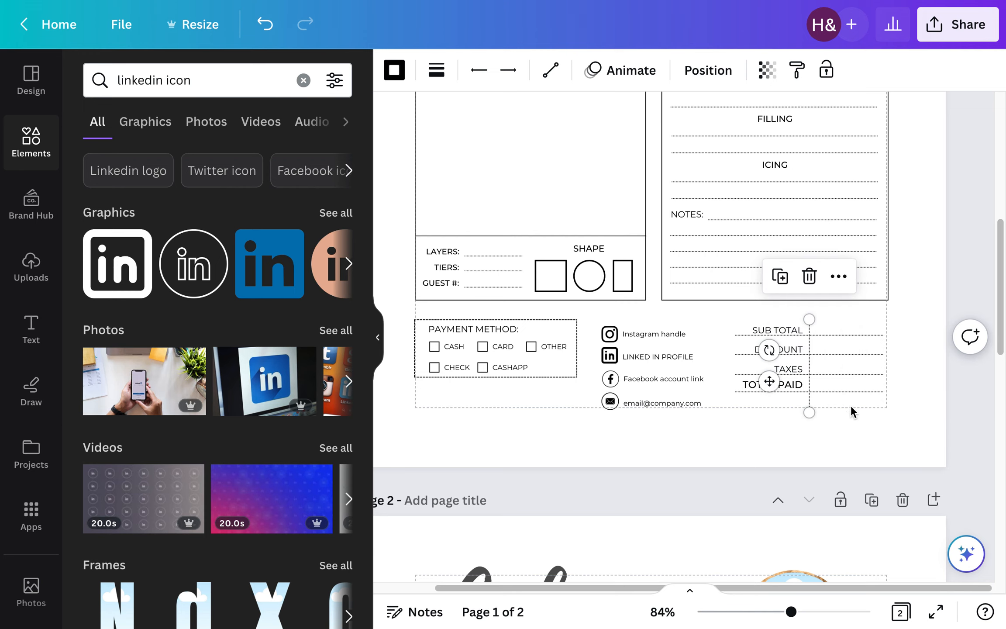
pyautogui.click(937, 389)
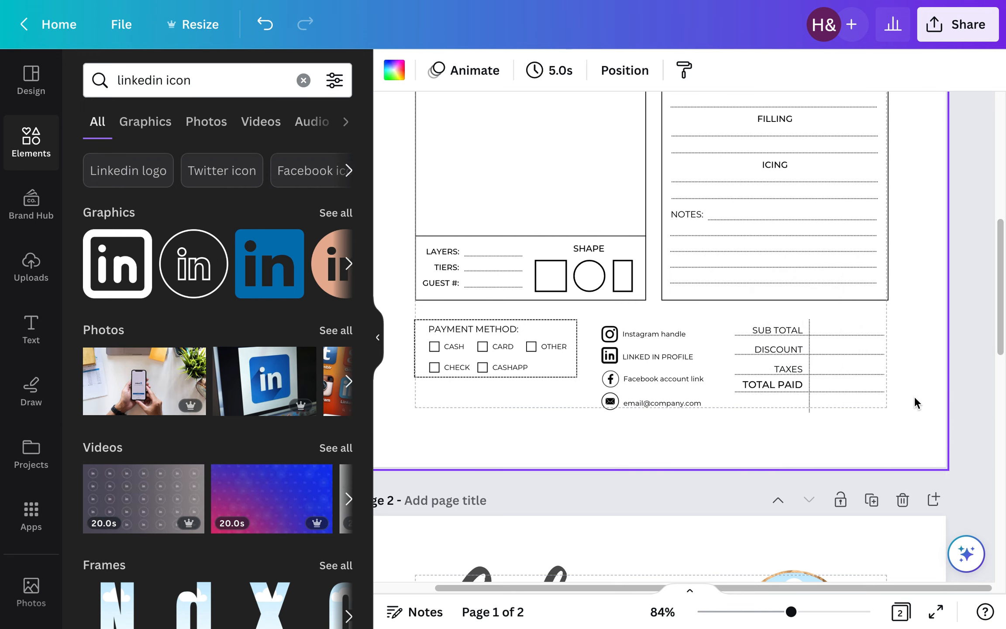
# Set the design's download file type to PDF Print and enable Flatten PDF.
pyautogui.scroll(10, 905, 409)
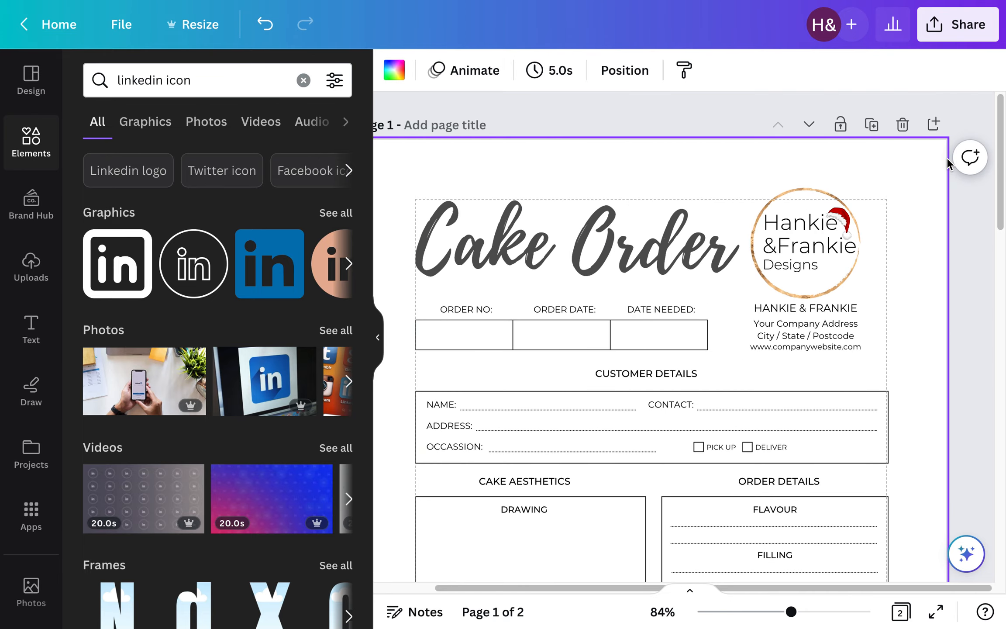
pyautogui.click(958, 36)
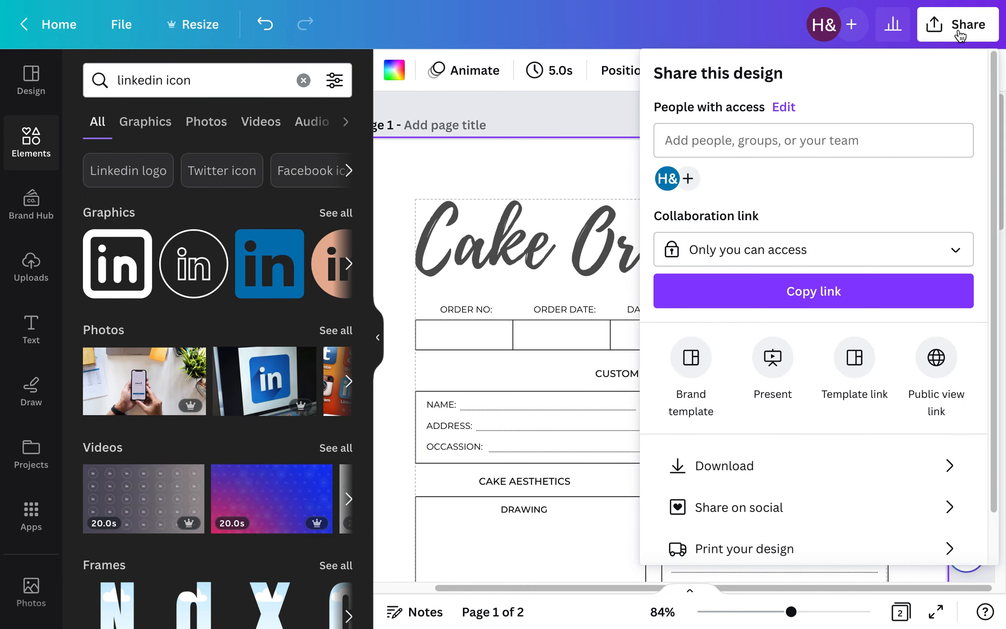
pyautogui.click(770, 471)
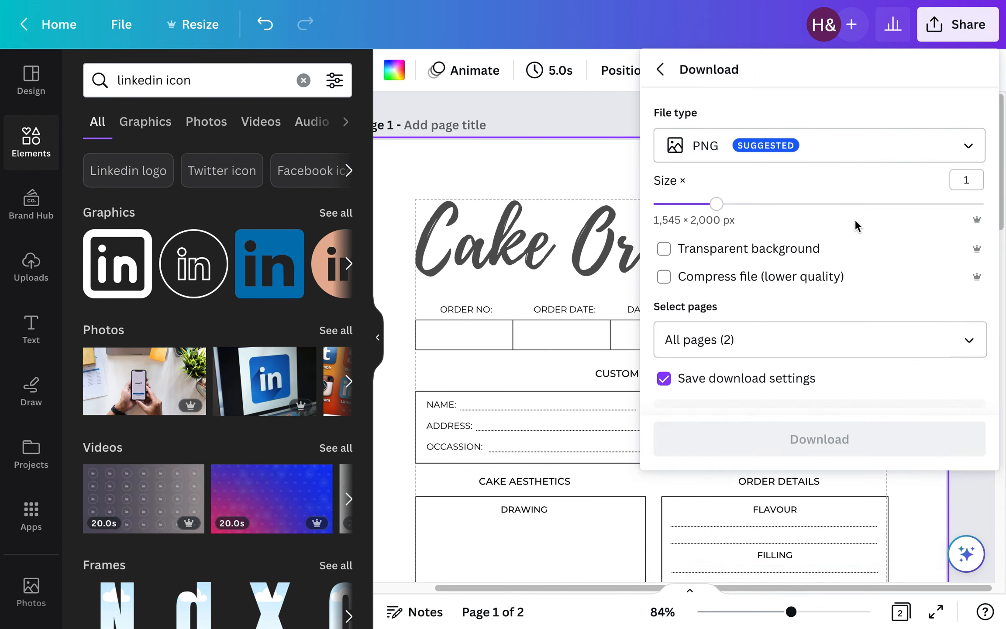
pyautogui.click(857, 150)
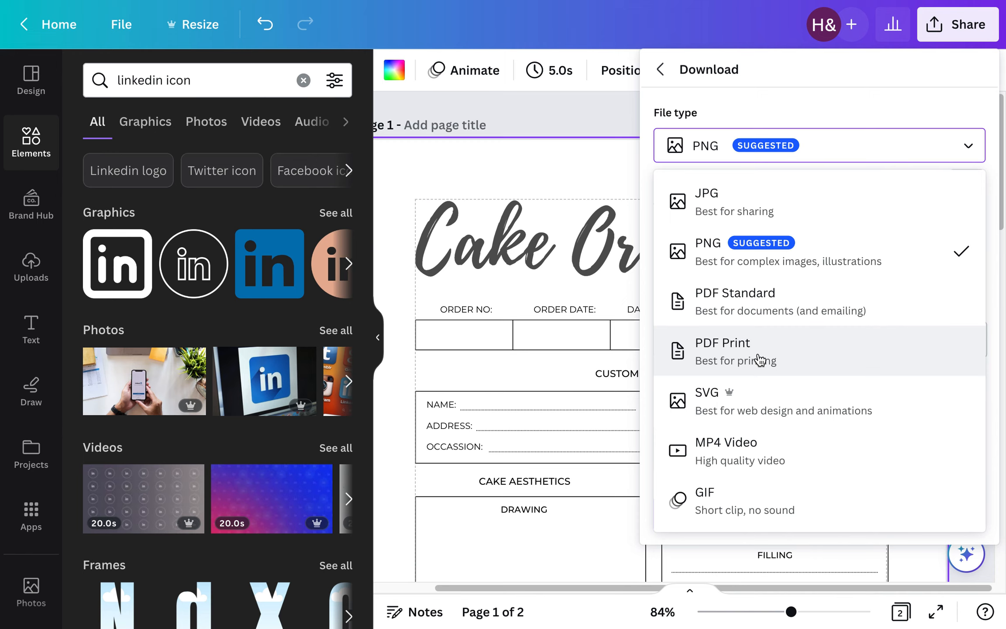
pyautogui.click(785, 300)
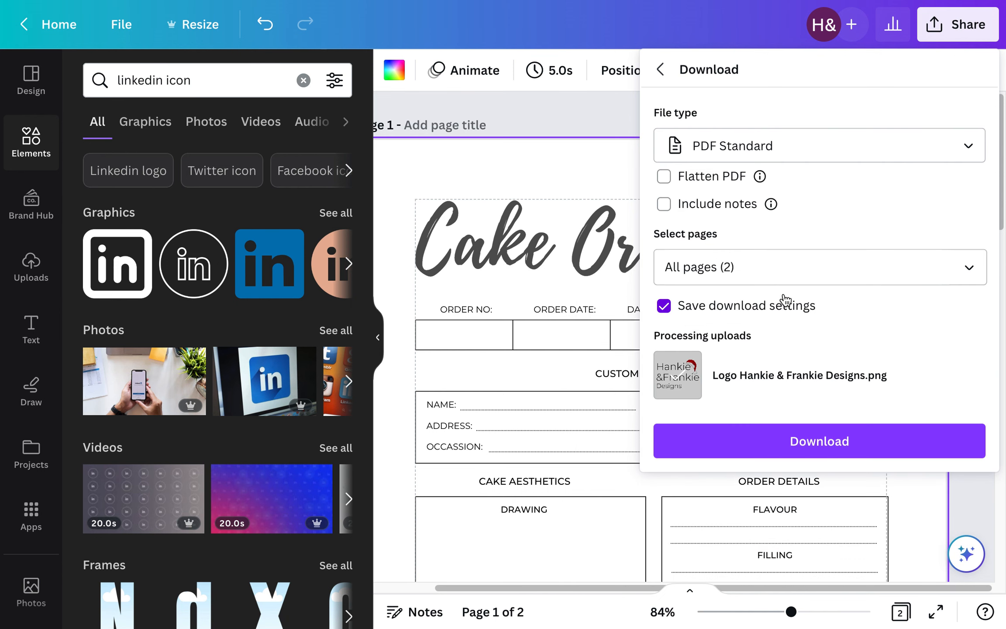
pyautogui.click(973, 153)
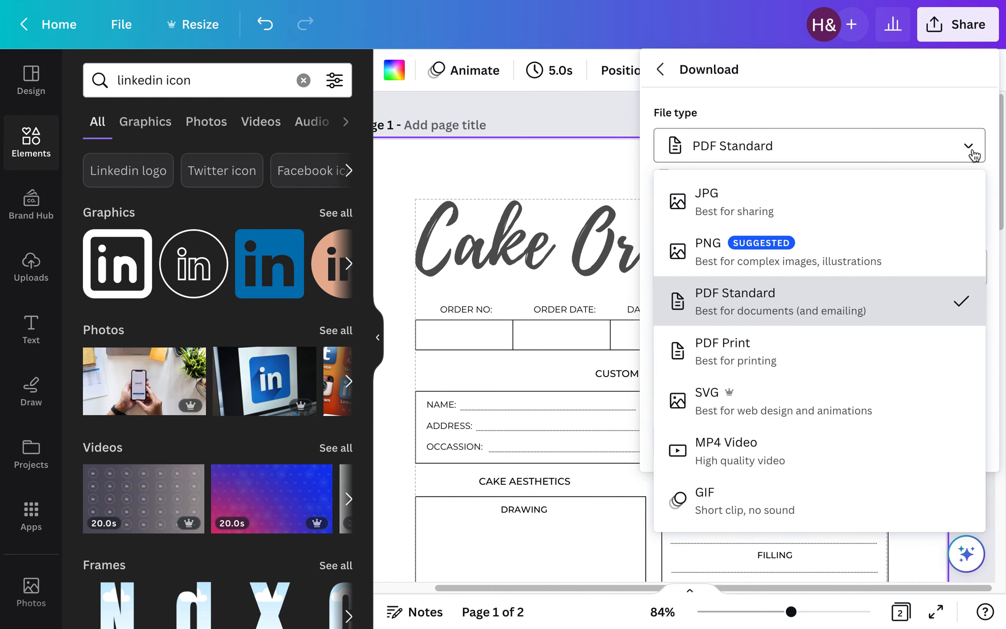
pyautogui.click(769, 359)
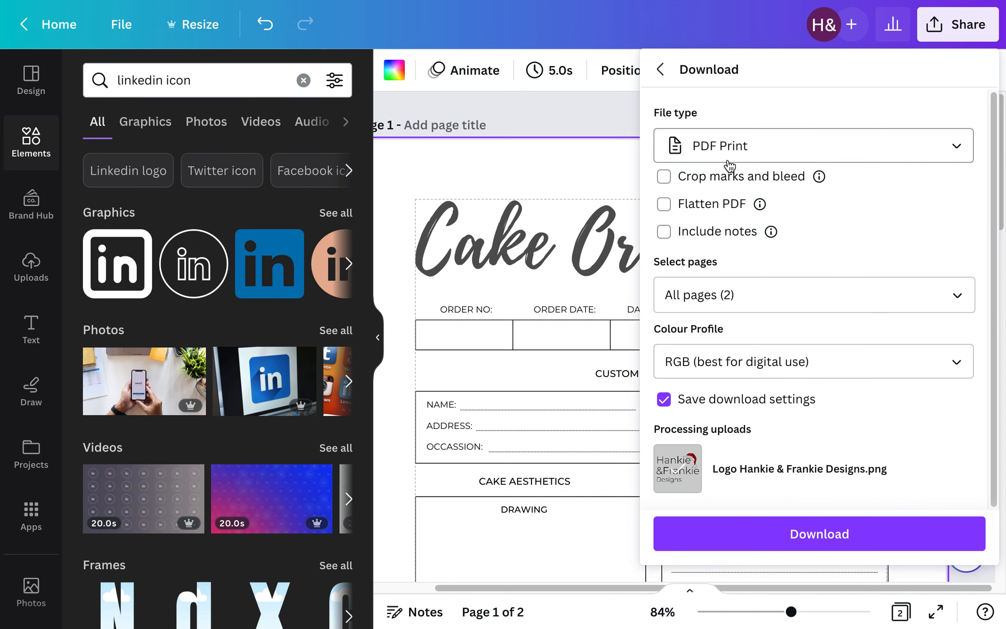
pyautogui.click(690, 213)
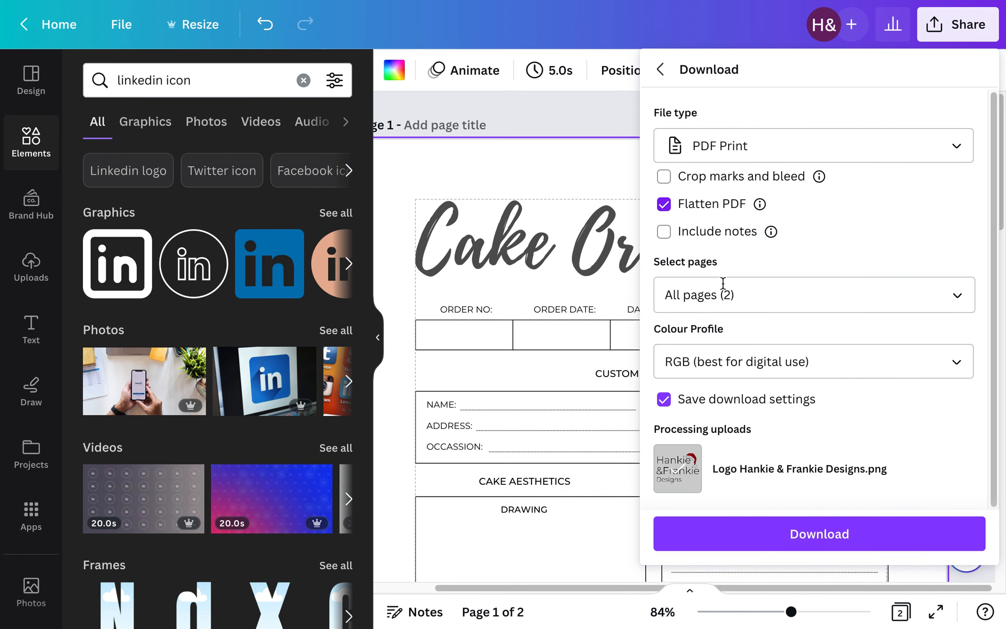
# Limit the pages included in the PDF download to Page 1 only.
pyautogui.click(790, 295)
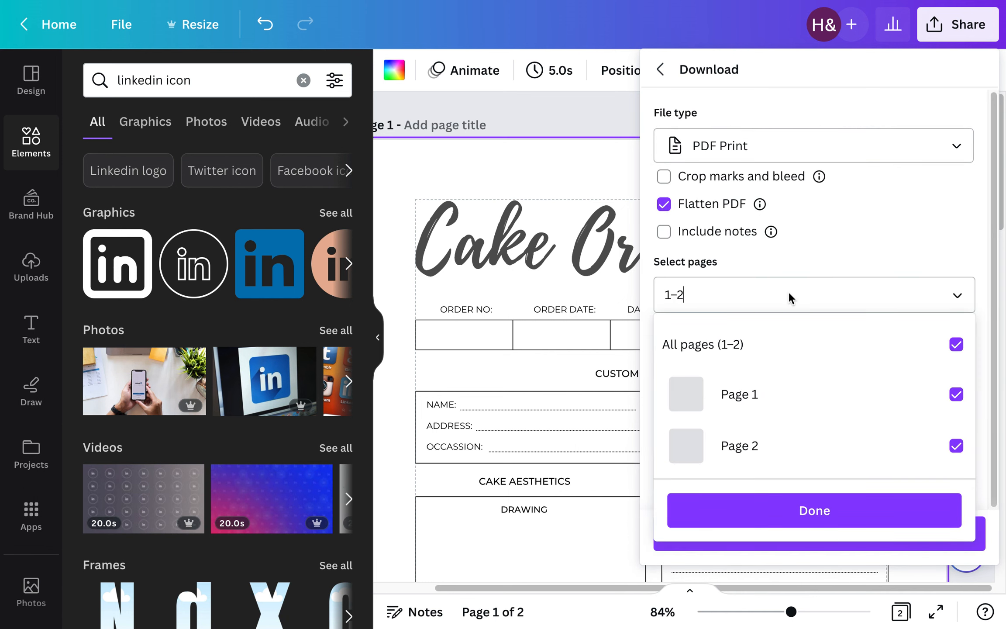
pyautogui.click(793, 349)
pyautogui.click(804, 396)
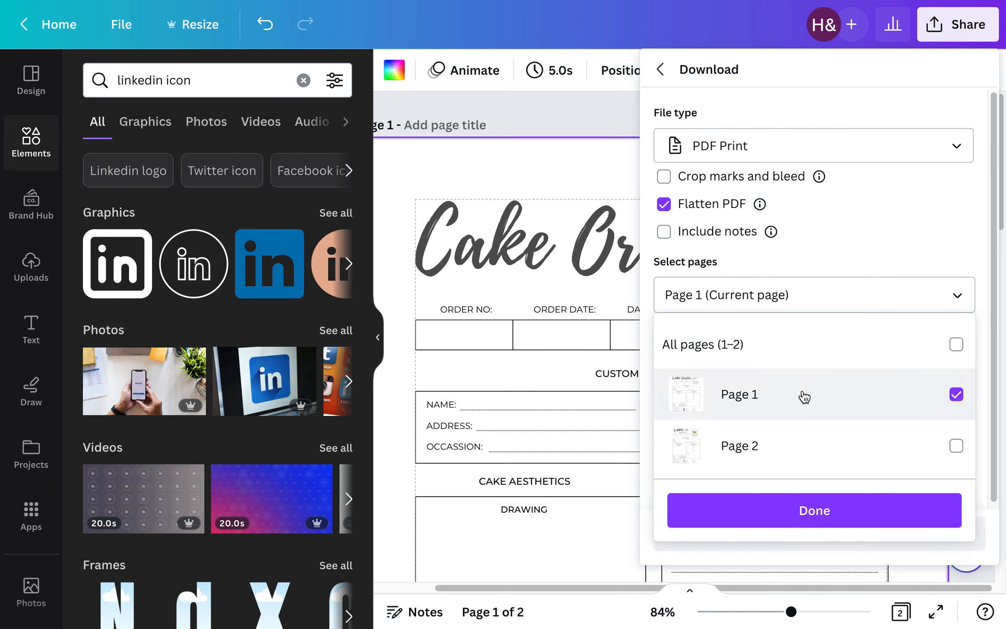
pyautogui.click(834, 512)
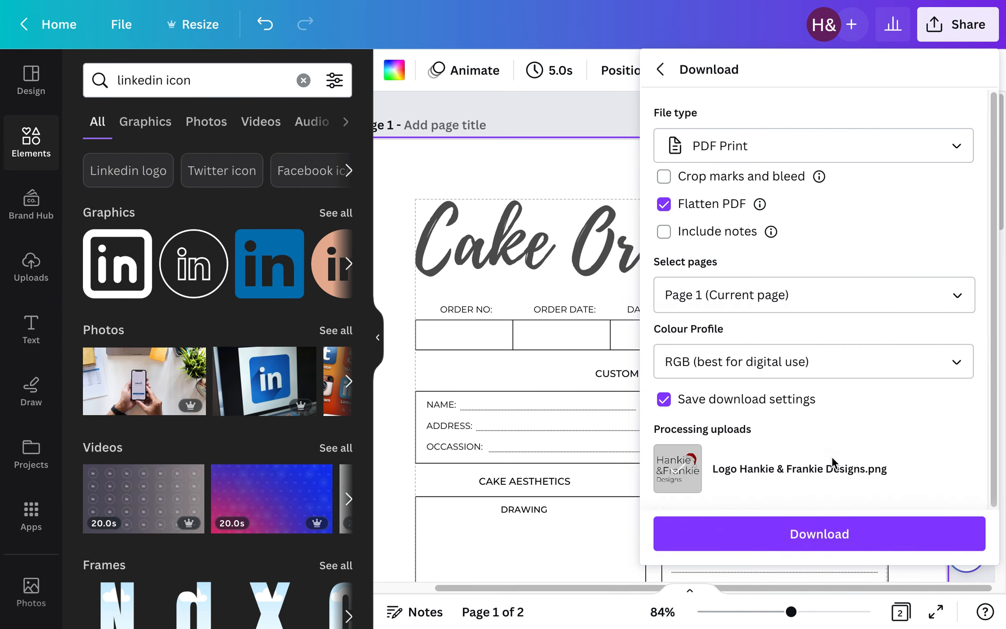
# Use the RGB (best for digital use) colour profile and download the PDF.
pyautogui.click(825, 362)
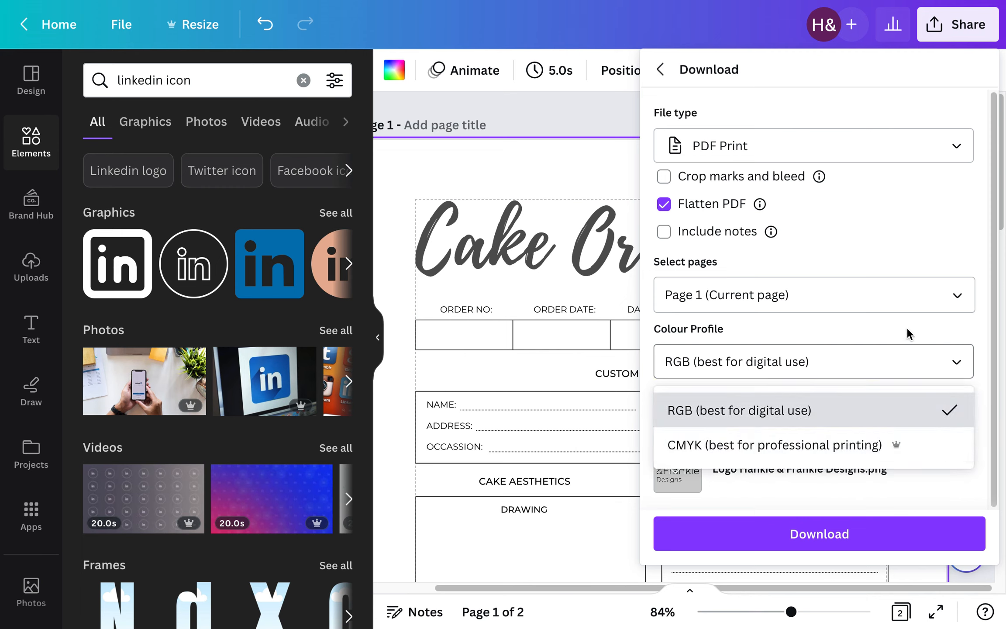
pyautogui.click(803, 413)
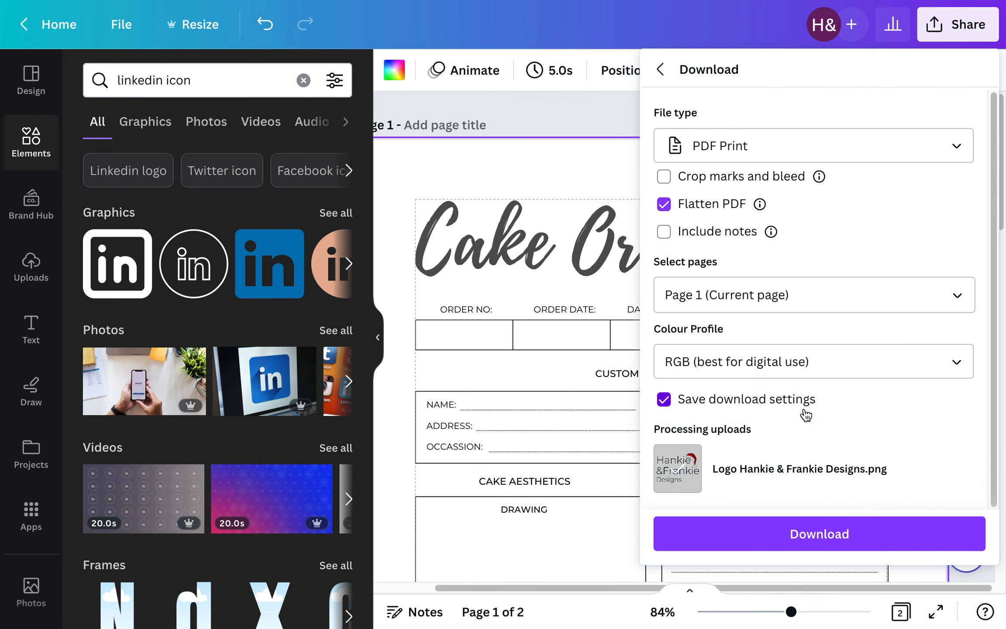
pyautogui.click(820, 533)
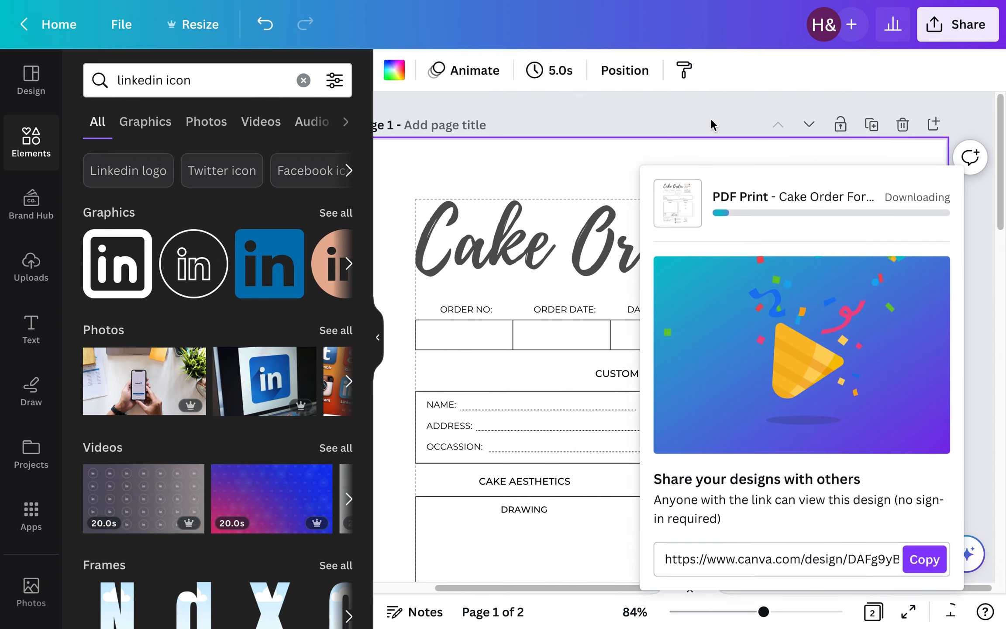
# Examine the full layout of the customised form and the alternative Cake Order Form design on page 2.
pyautogui.click(737, 610)
pyautogui.click(735, 611)
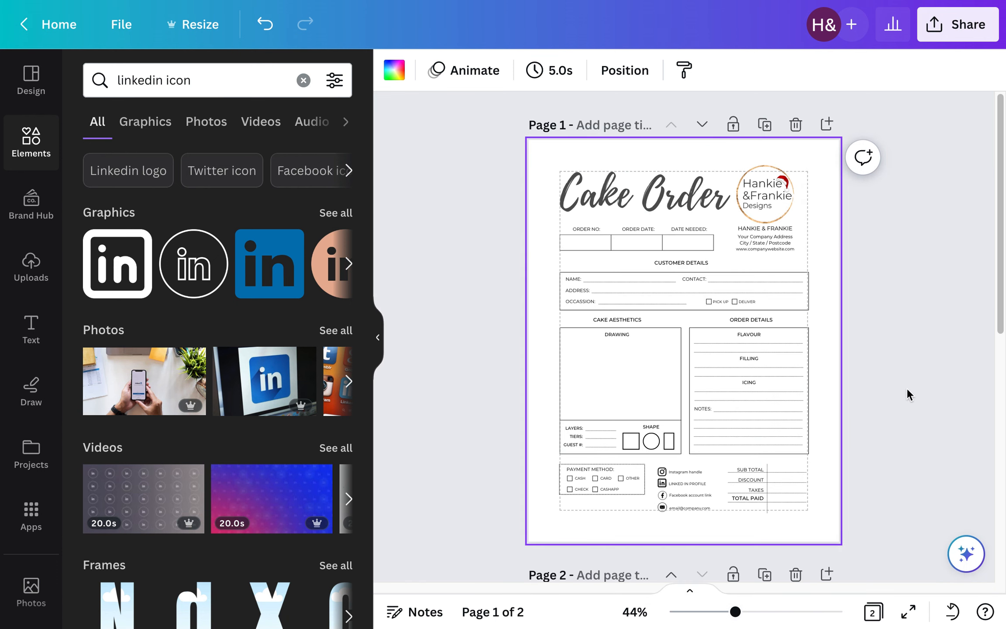
pyautogui.scroll(-3, 909, 393)
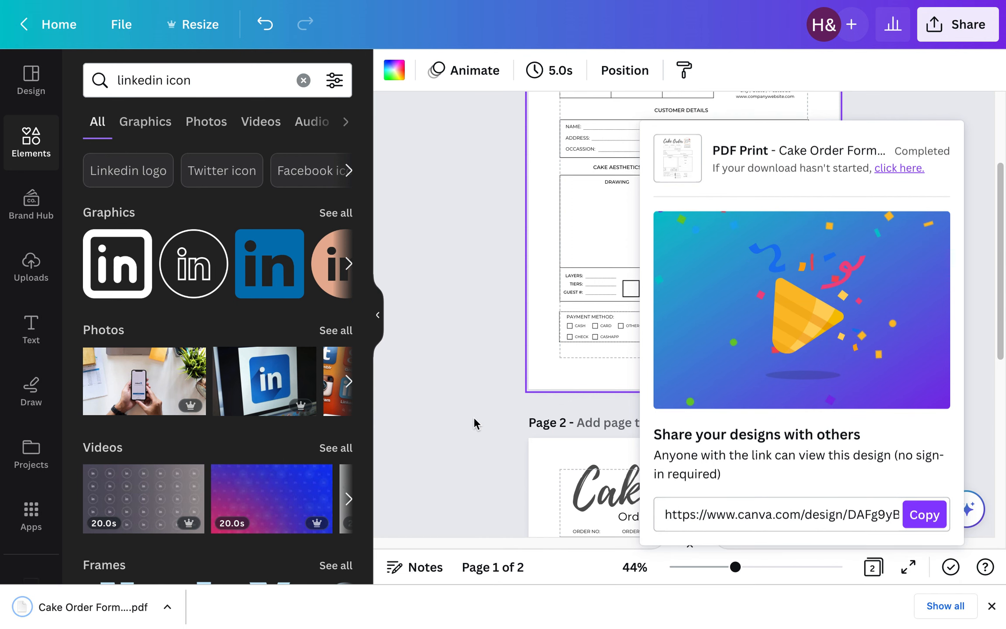
pyautogui.click(473, 417)
pyautogui.scroll(-6, 474, 417)
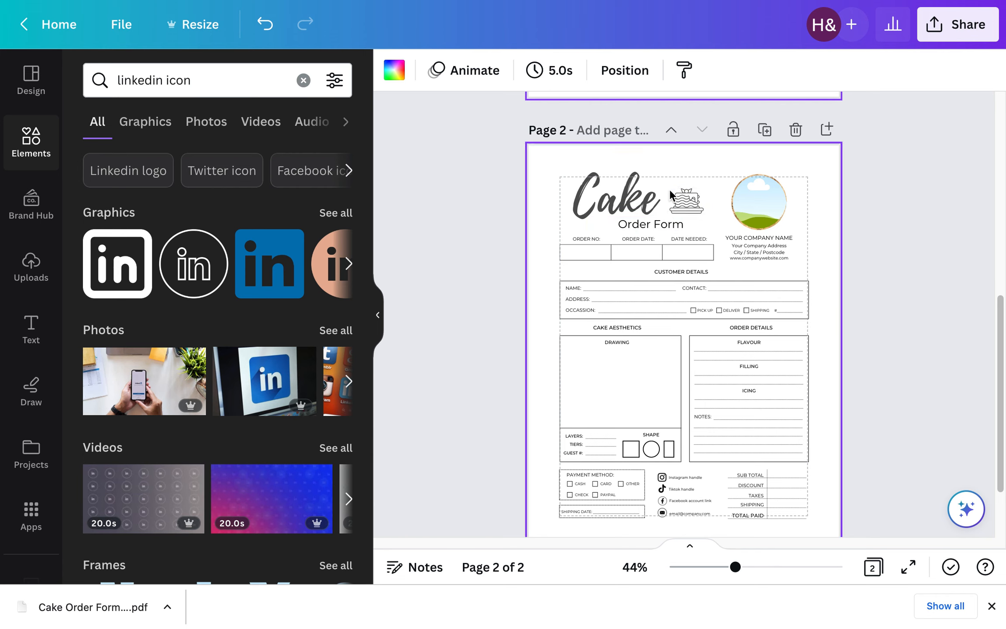
pyautogui.click(689, 205)
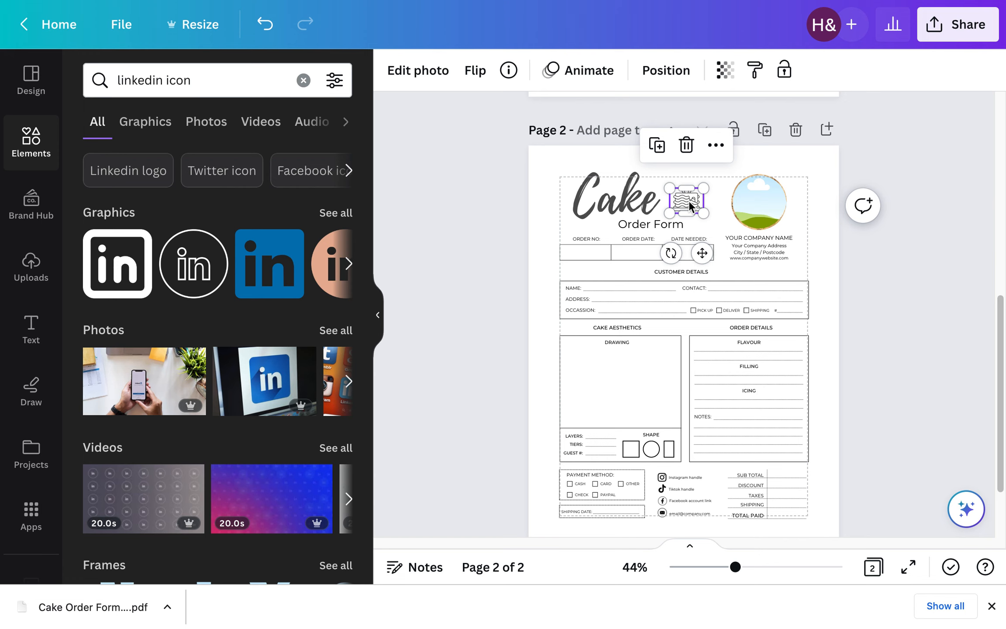
pyautogui.click(444, 345)
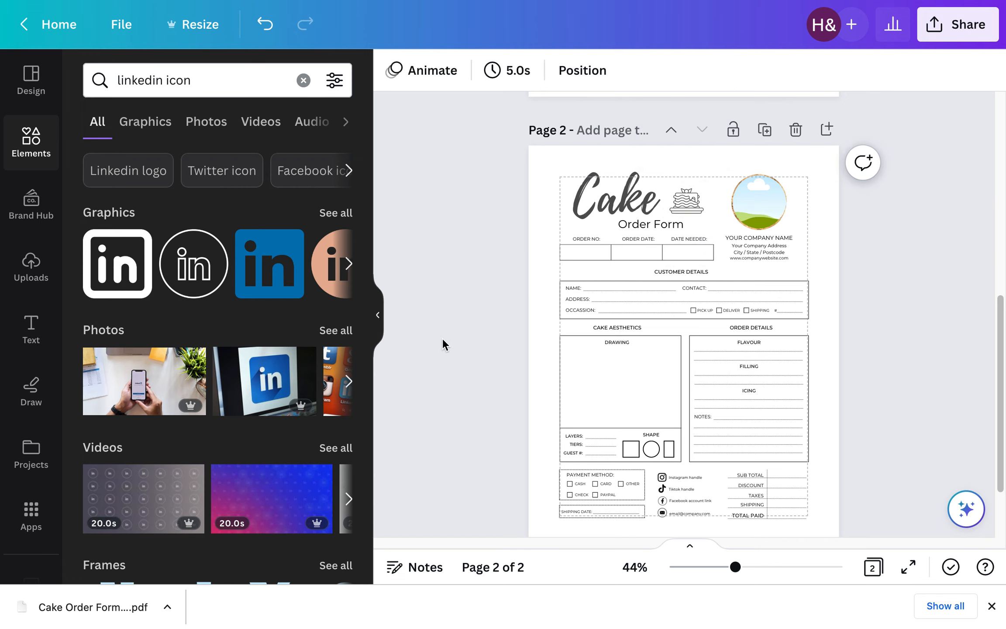
# Delete page 2 from the design and undo the deletion.
pyautogui.scroll(2, 443, 321)
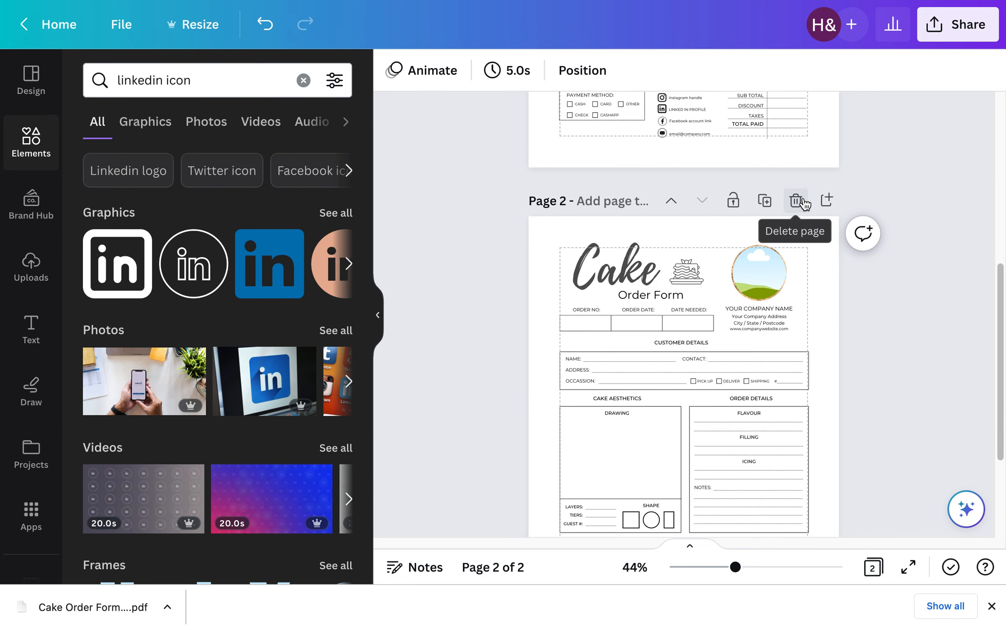
pyautogui.click(796, 200)
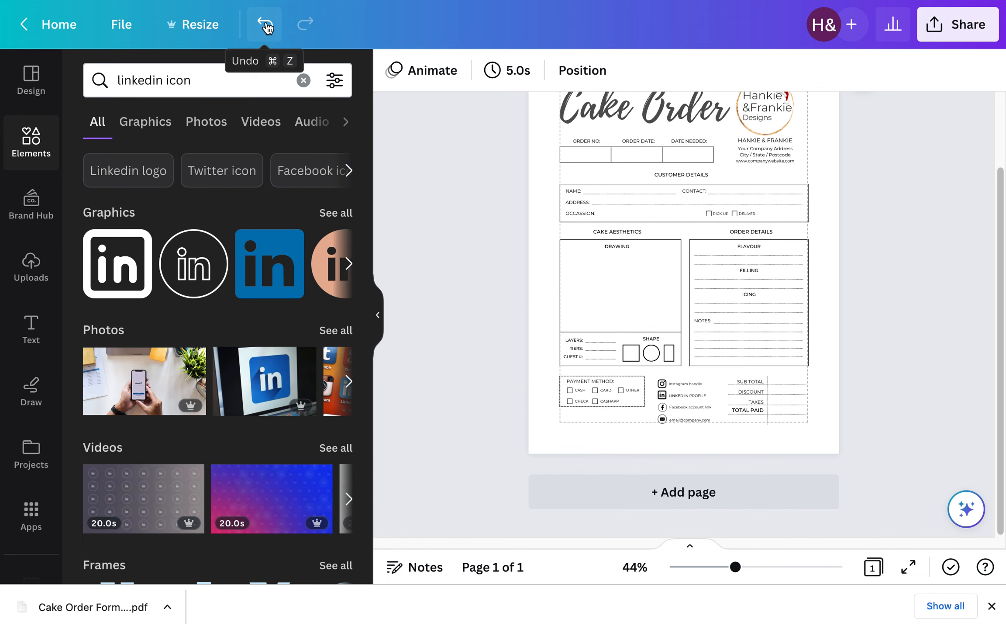
pyautogui.click(265, 24)
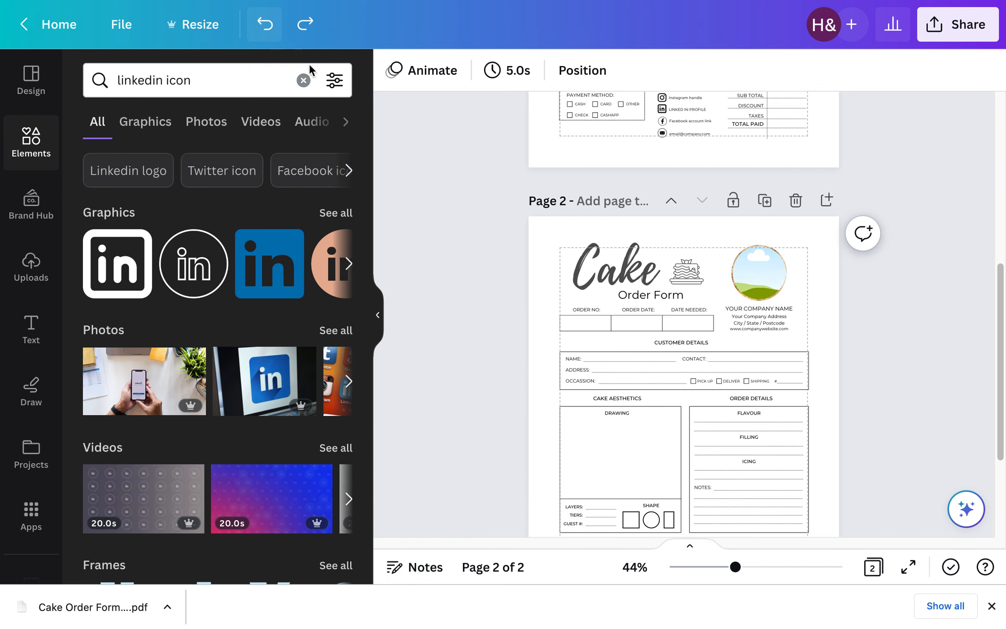
pyautogui.scroll(2, 450, 240)
pyautogui.scroll(5, 450, 241)
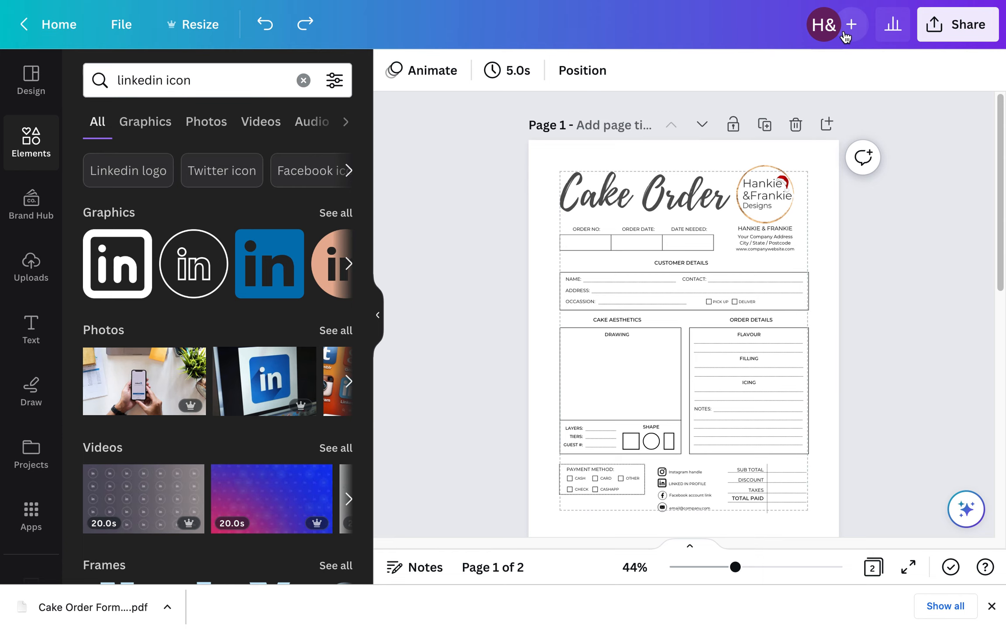
pyautogui.moveTo(832, 12)
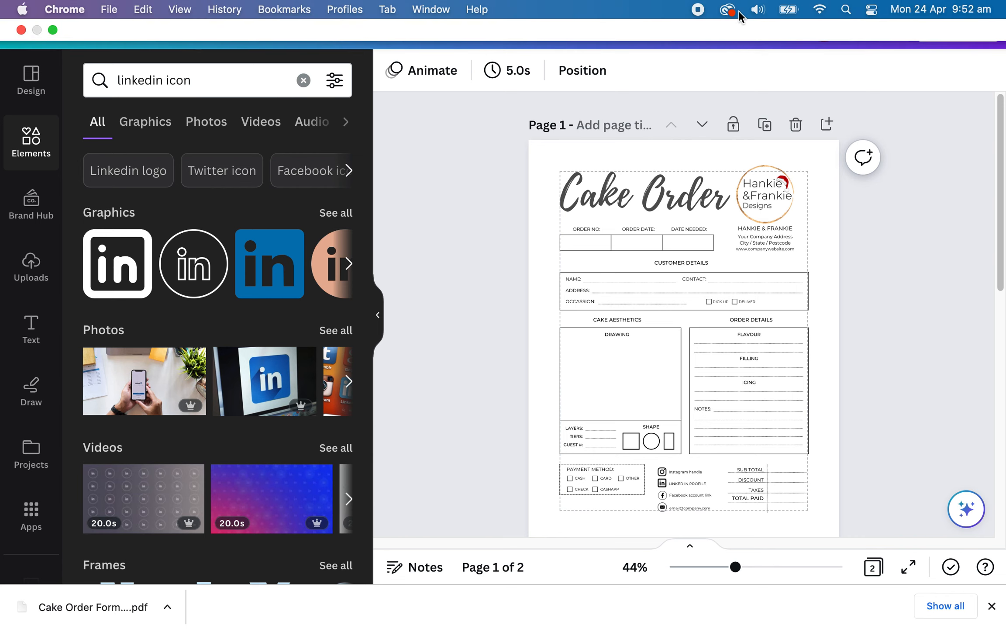